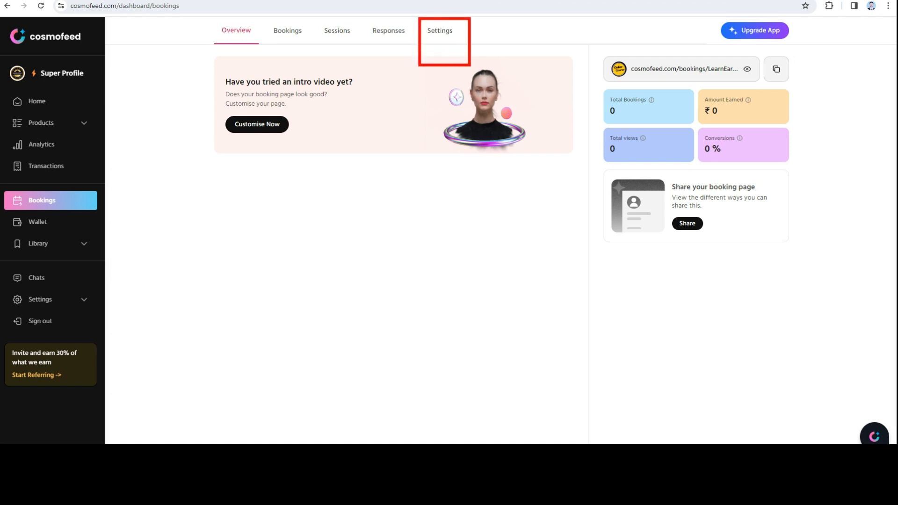
In the bookings availability settings, set Monday's hours in the default schedule to 07:00 PM–10:00 PM.
left_click(439, 31)
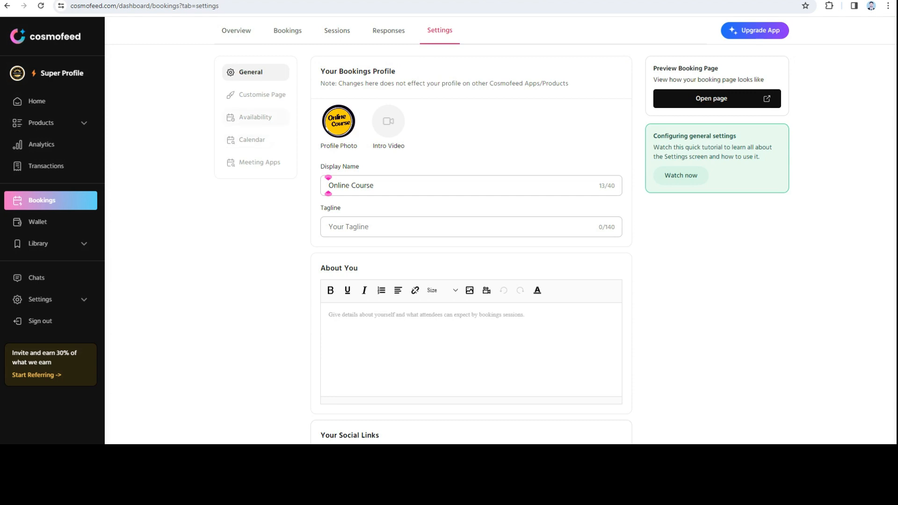
left_click(256, 117)
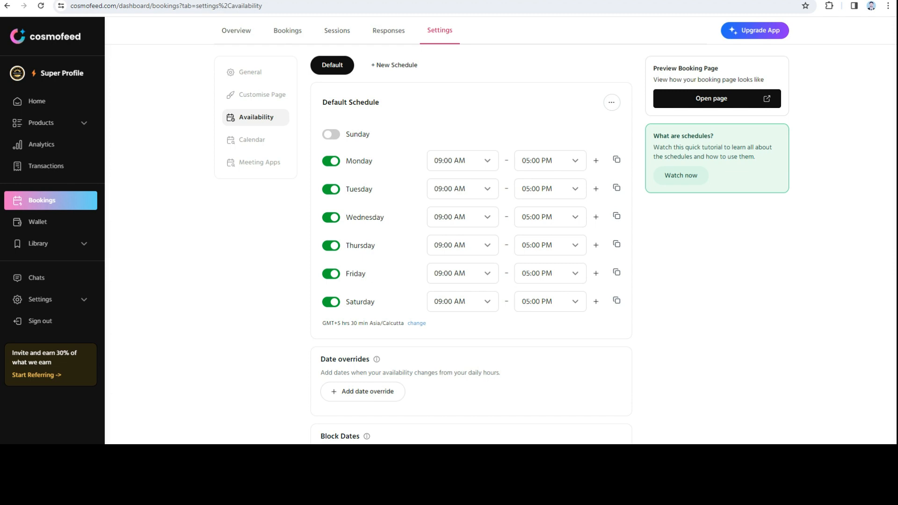
left_click(463, 161)
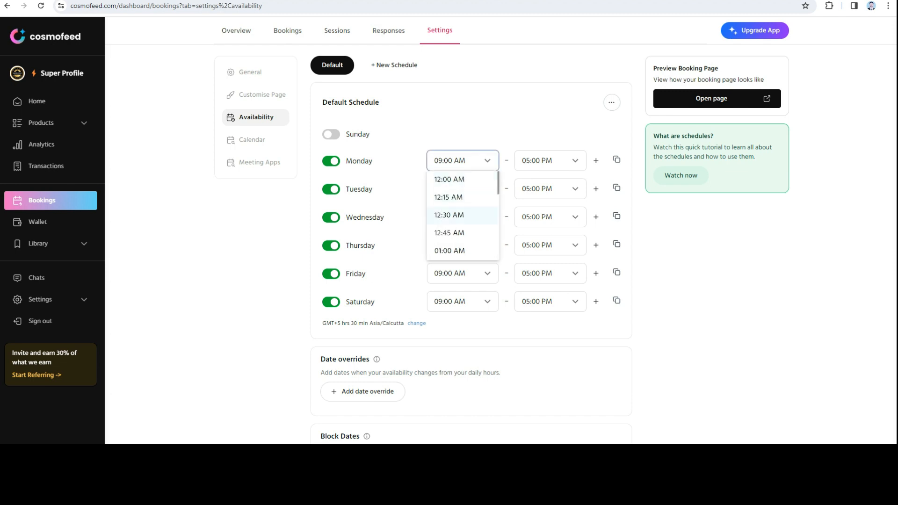
scroll(463, 215, "down", 8)
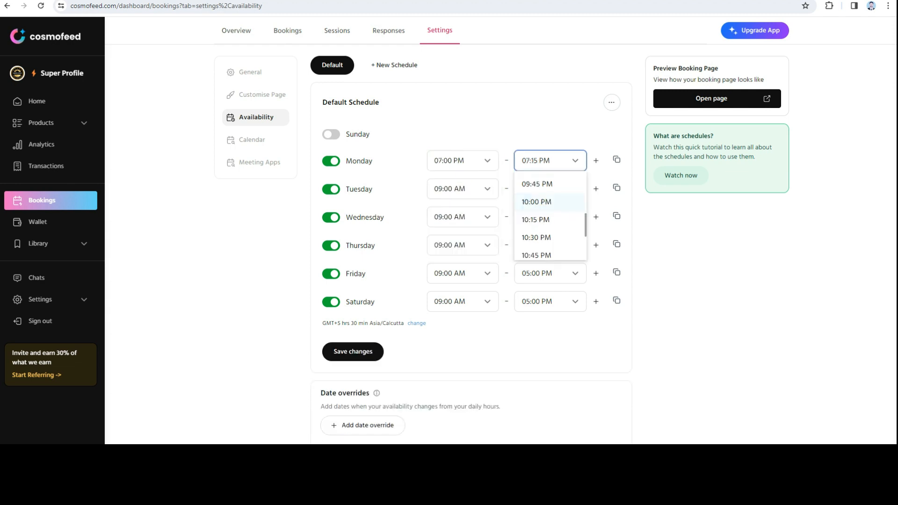
left_click(545, 202)
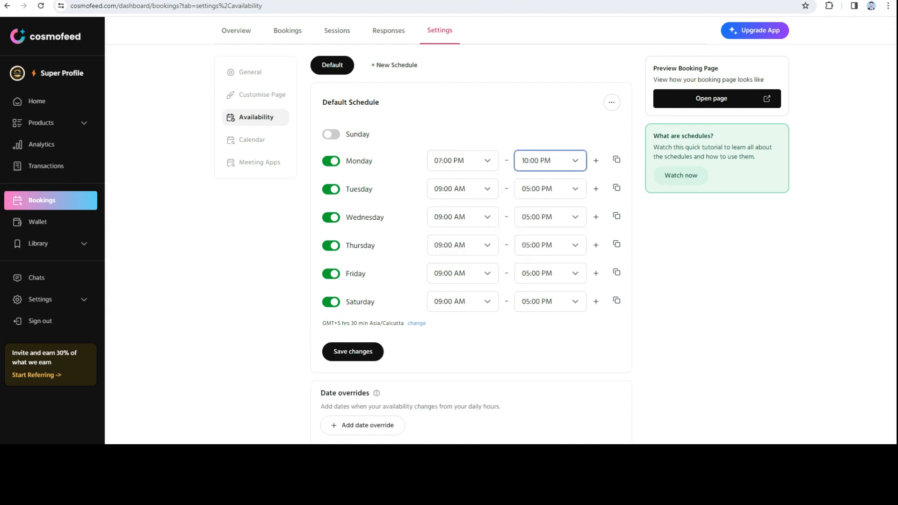
Copy Monday's hours to Tuesday, Wednesday, Thursday, Friday and Saturday, and save the default schedule.
left_click(617, 160)
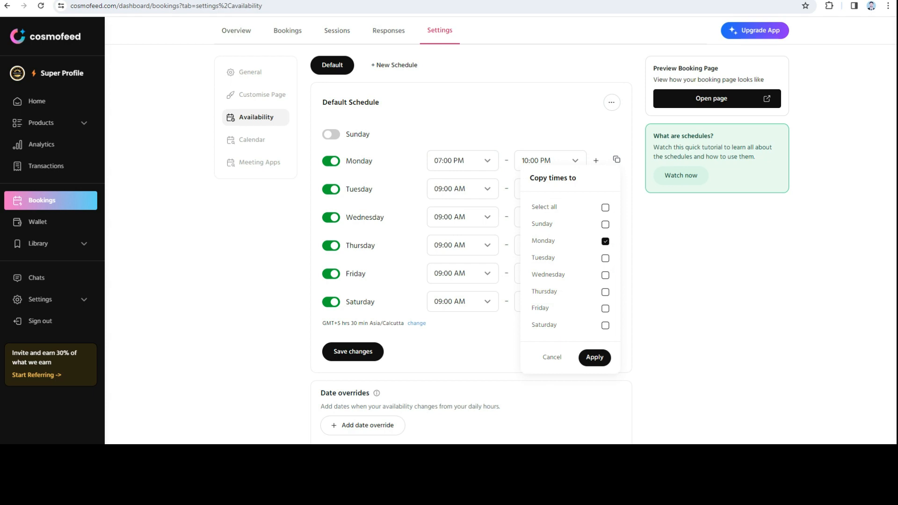
left_click(605, 258)
left_click(604, 275)
left_click(604, 292)
left_click(605, 309)
left_click(604, 325)
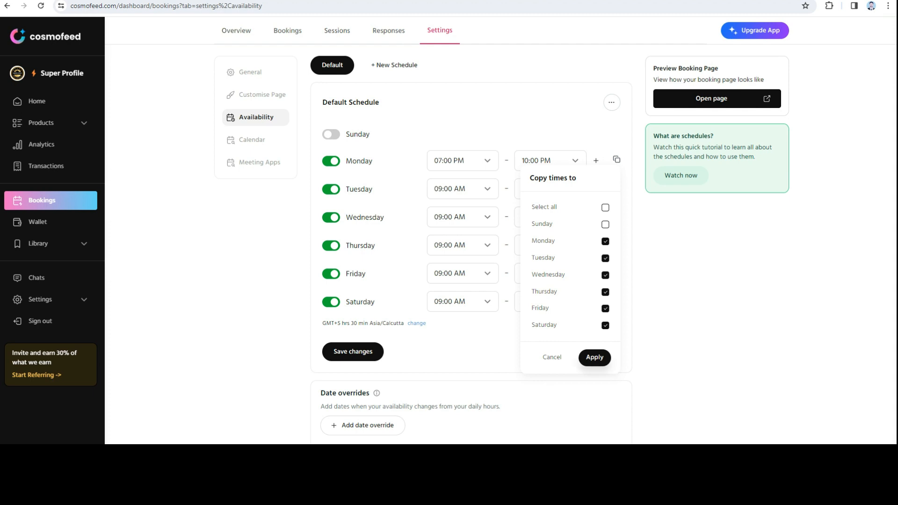
left_click(594, 358)
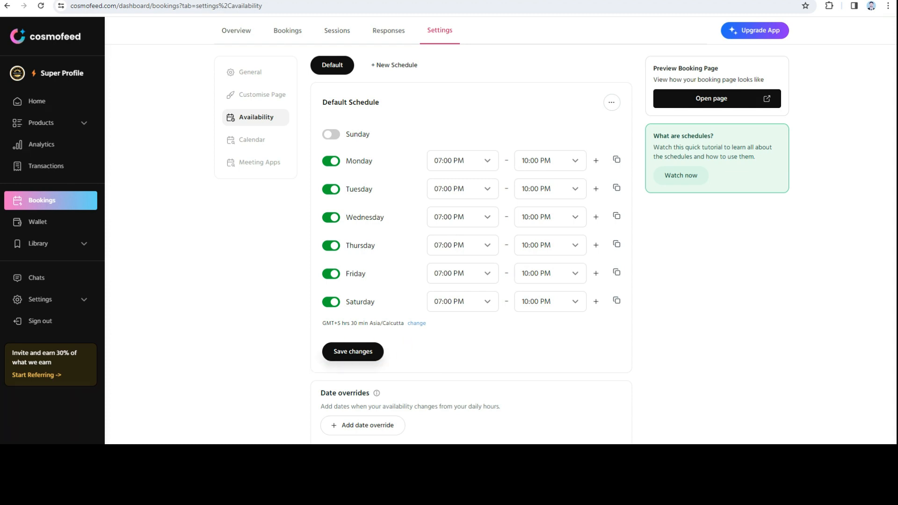
left_click(353, 351)
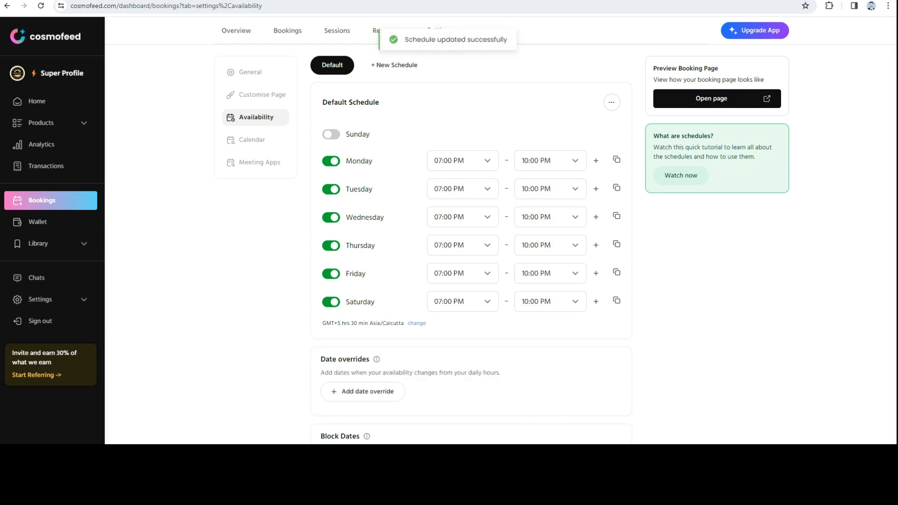
Look over the date override and block date options, and the bookings Overview, Bookings and Sessions pages.
scroll(471, 248, "down", 2)
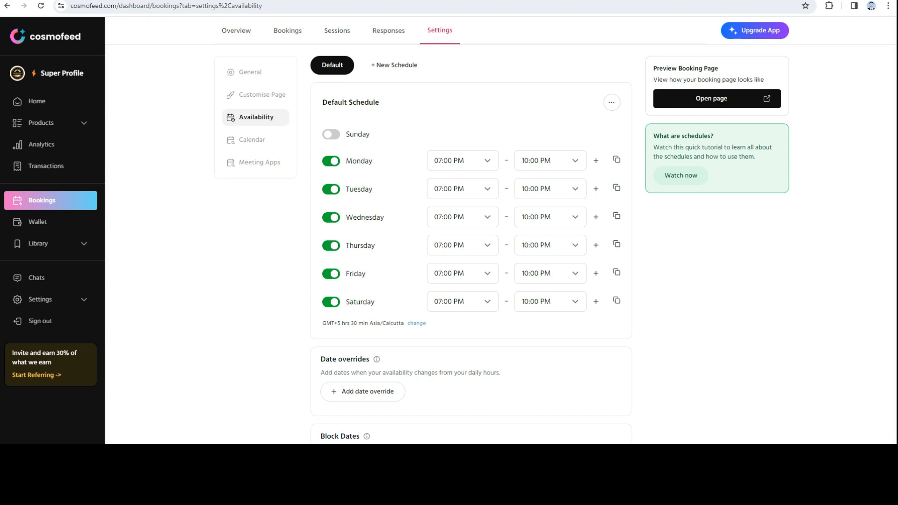
scroll(471, 248, "down", 2)
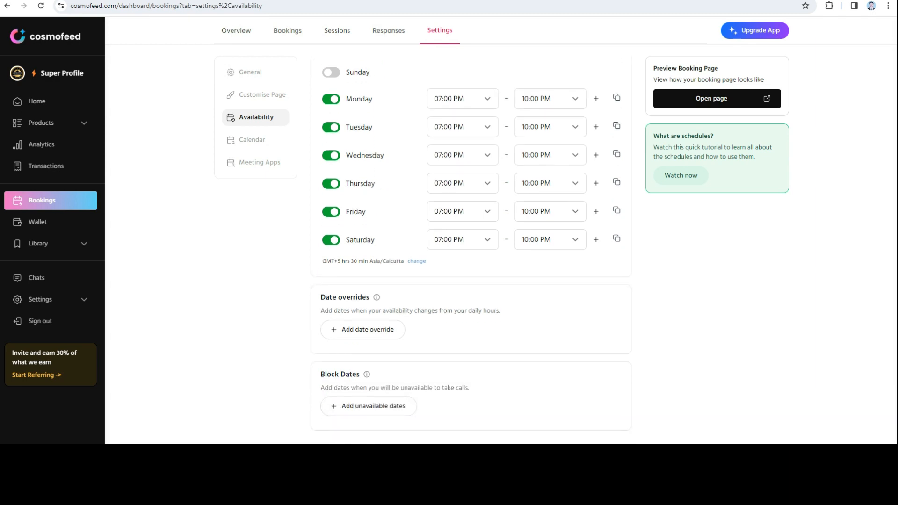
scroll(471, 248, "up", 2)
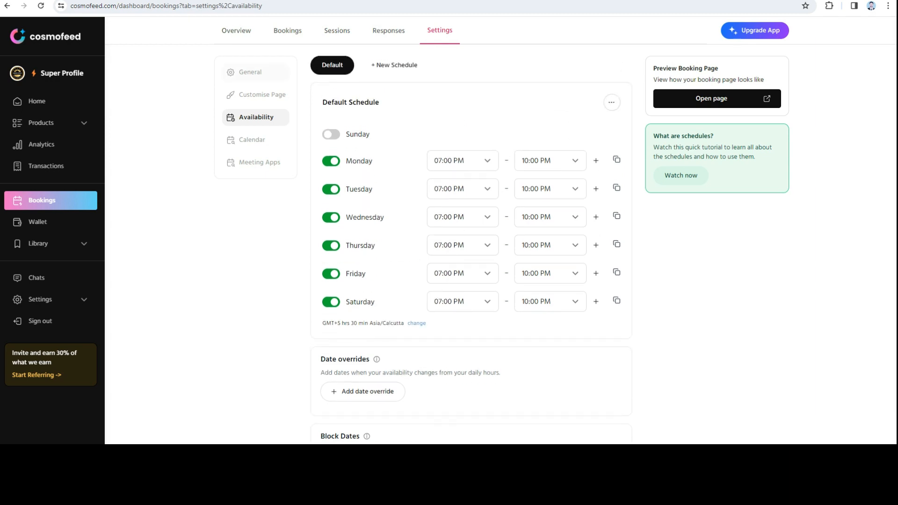
left_click(236, 30)
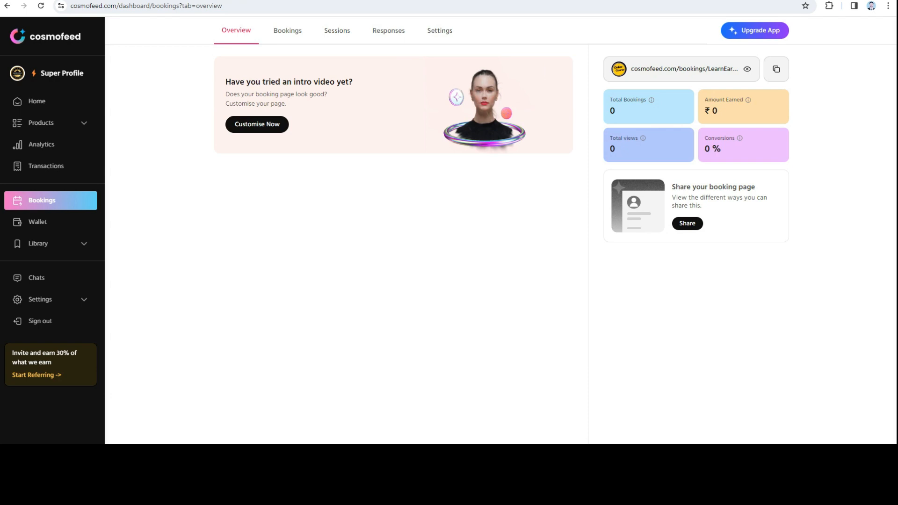
left_click(288, 31)
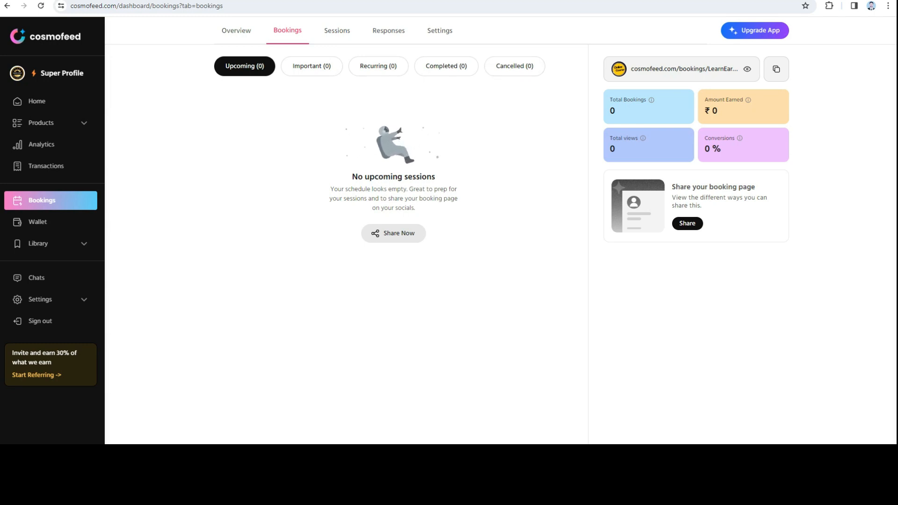
left_click(337, 30)
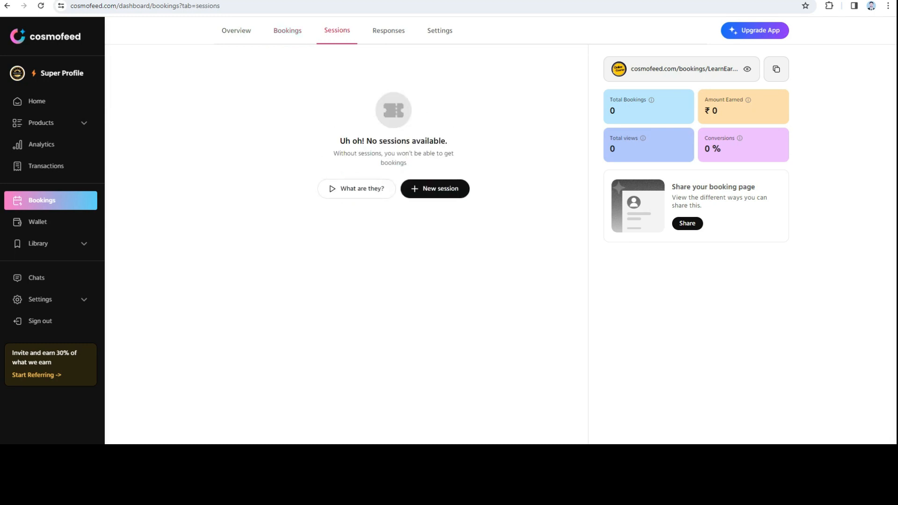
left_click(439, 30)
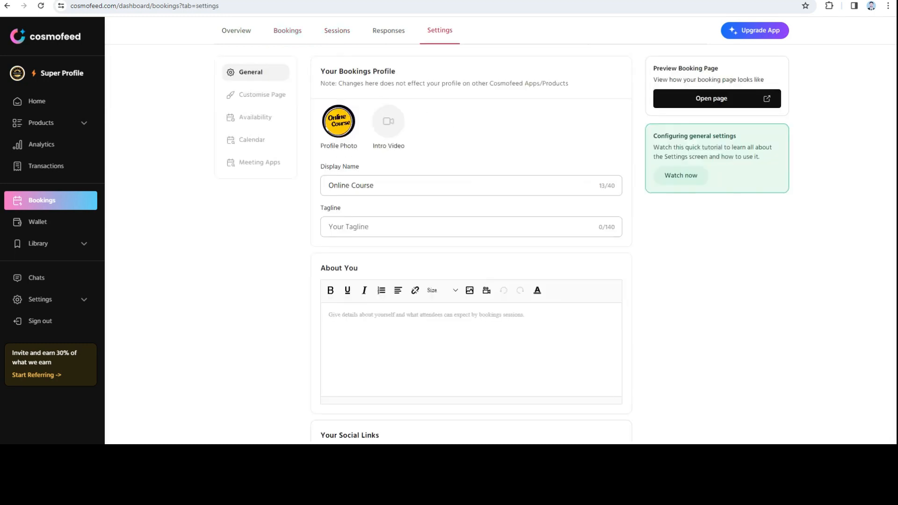
left_click(255, 117)
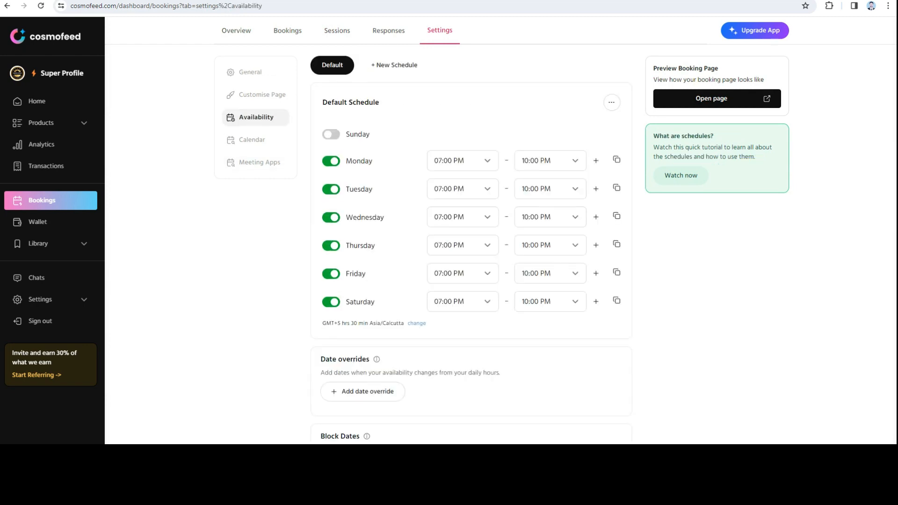
left_click(394, 65)
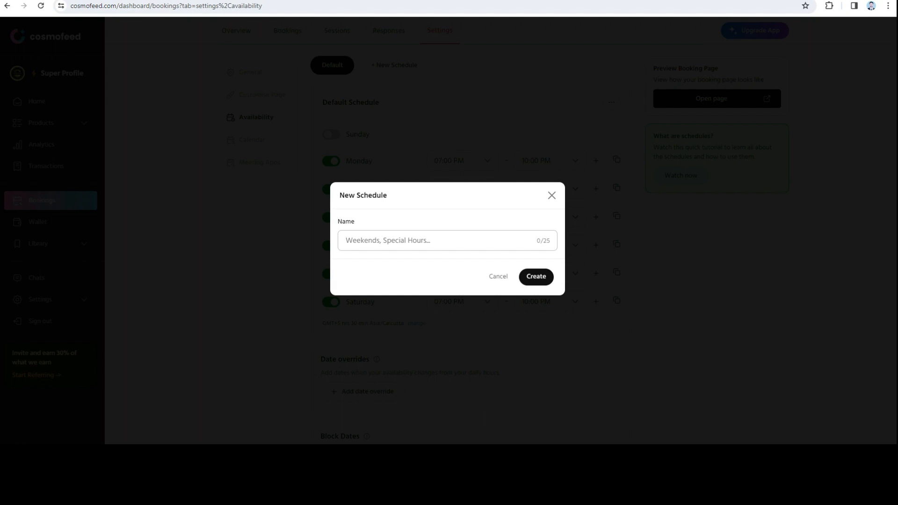
key("Escape")
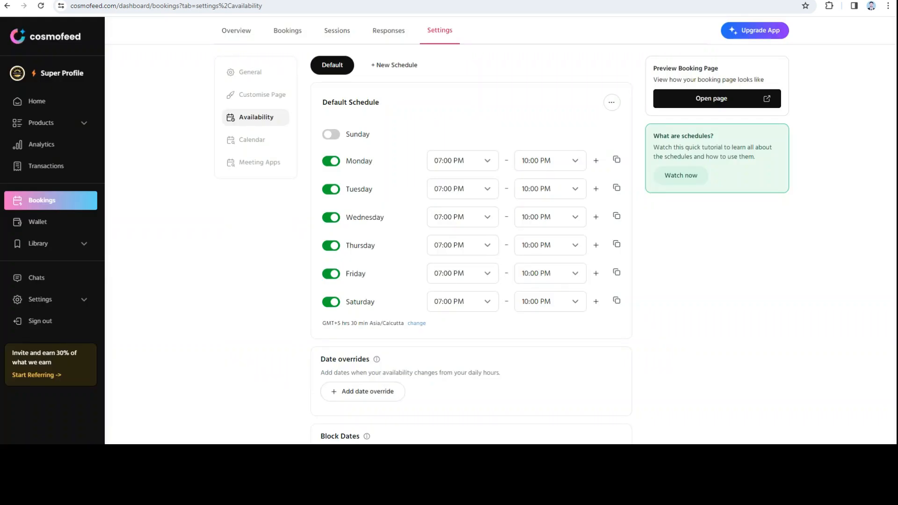
Start a new 1:1 session from the bookings sessions and give it the clock history icon.
left_click(336, 30)
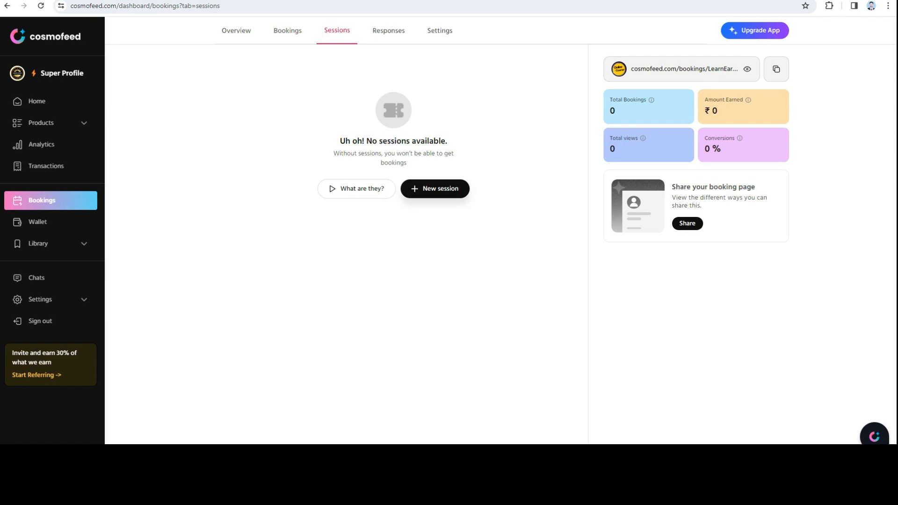
left_click(434, 189)
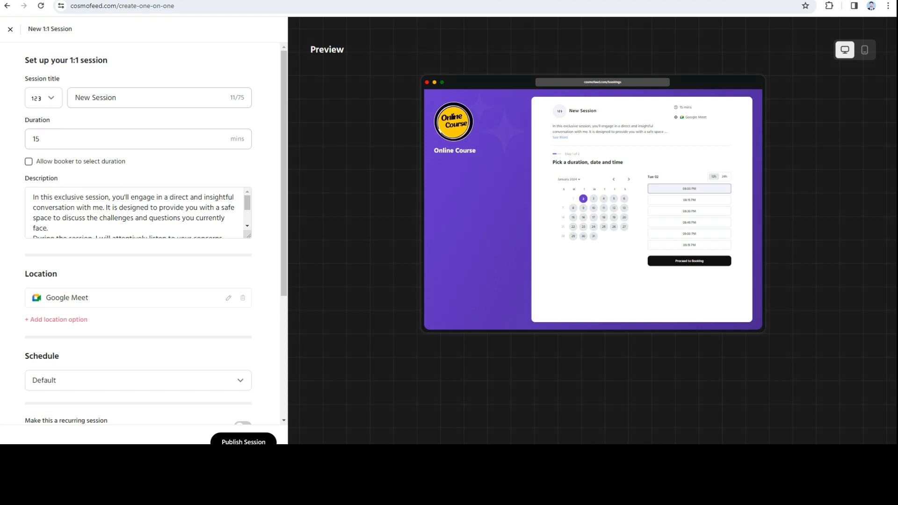
left_click(43, 98)
scroll(48, 169, "down", 2)
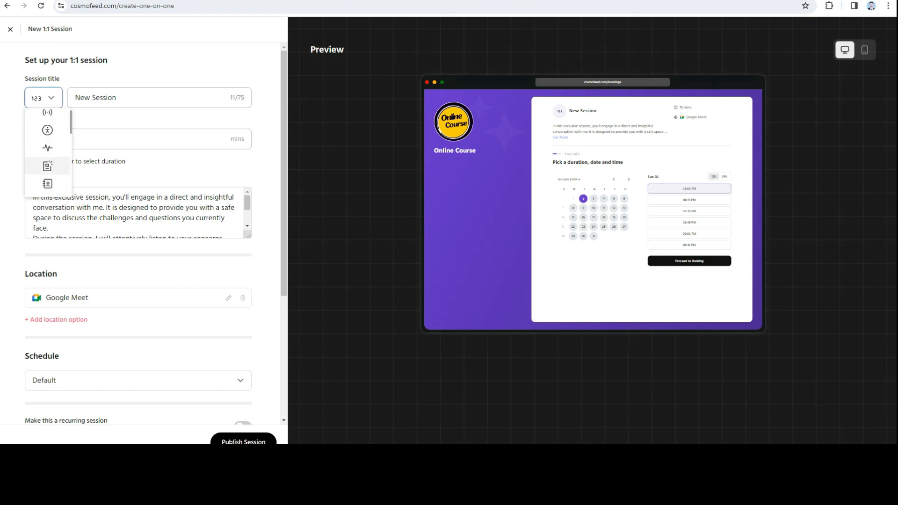
scroll(47, 154, "down", 5)
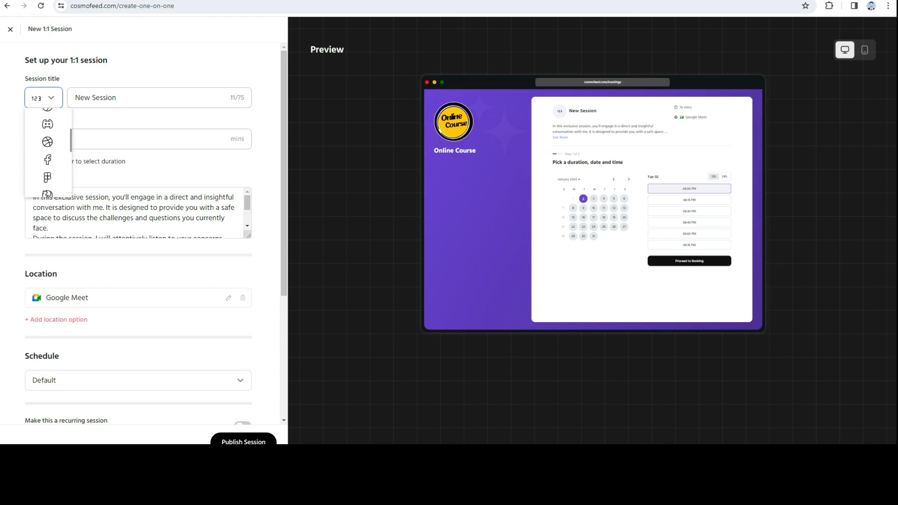
scroll(47, 154, "down", 5)
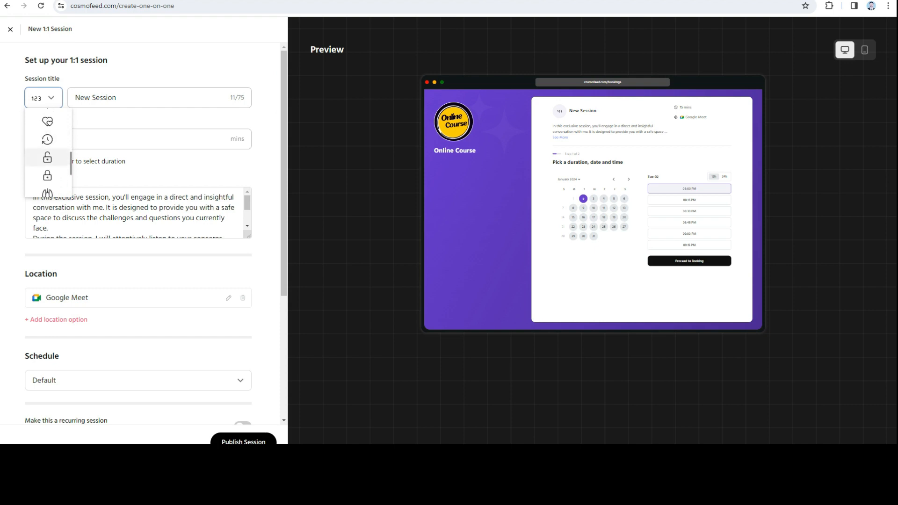
left_click(47, 139)
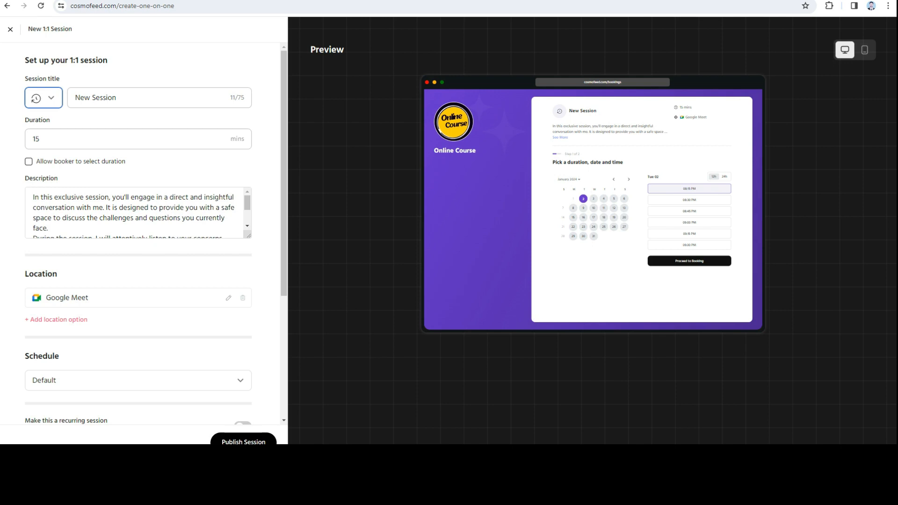
Replace the session title with "Website Setup with Payment Gateway".
left_click(116, 97)
key("ctrl+a")
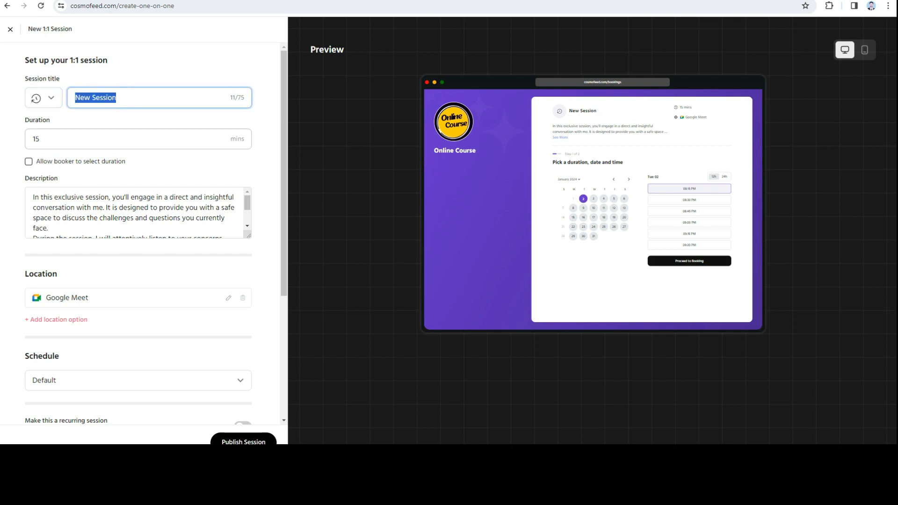
key("BackSpace")
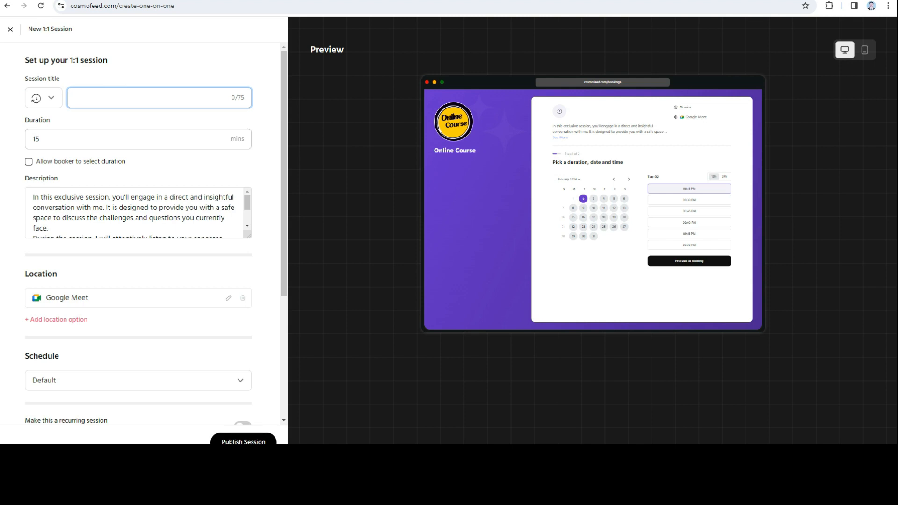
type("Website Setu with Pay")
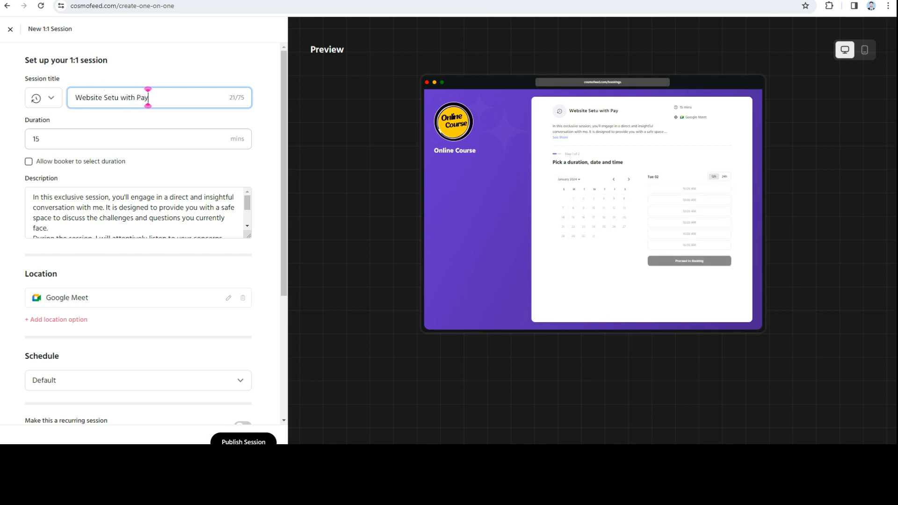
type("ment Gat")
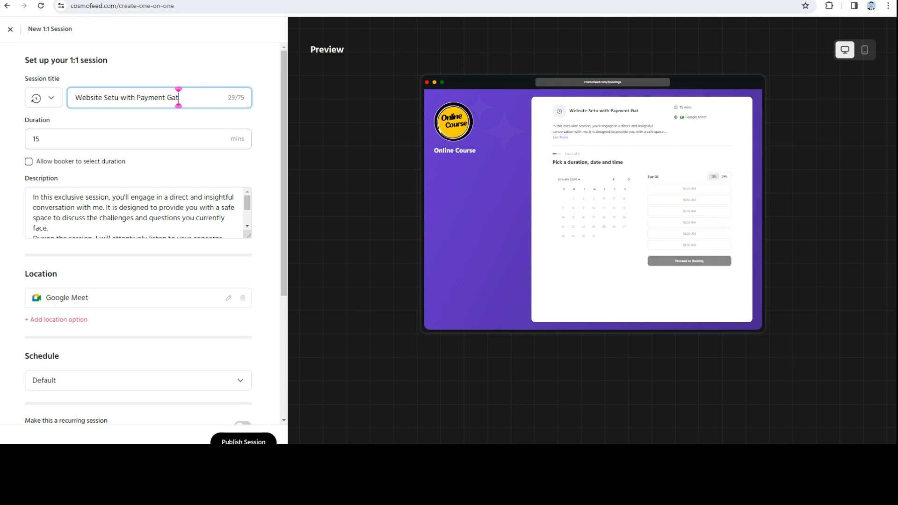
type("eway")
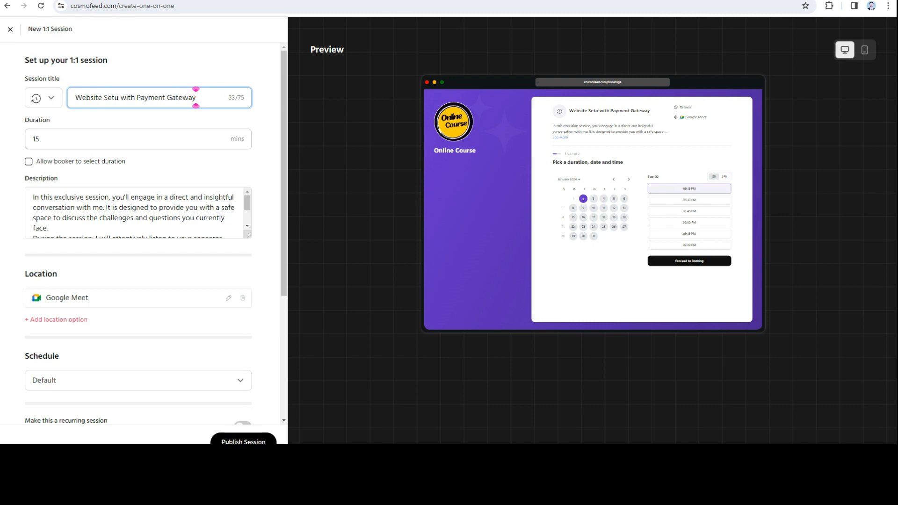
left_click(118, 98)
type("p")
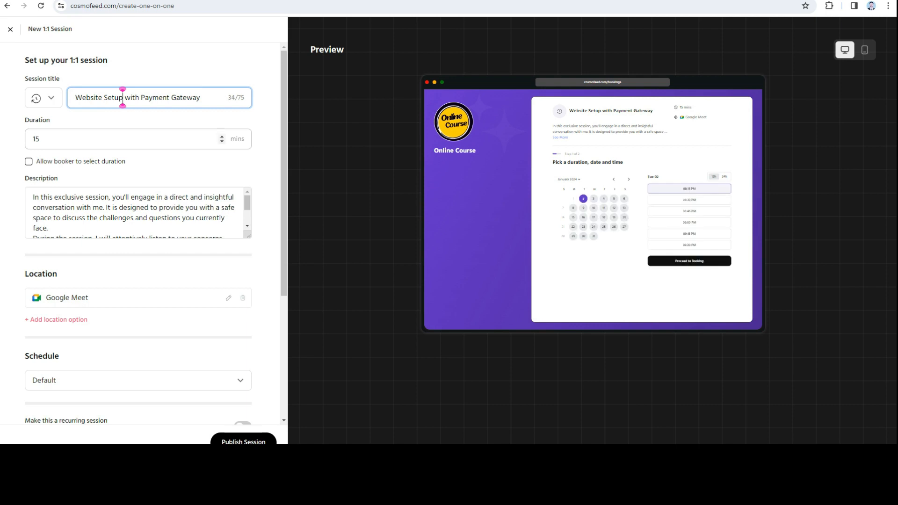
Set the session's duration to 30 mins.
left_click(39, 139)
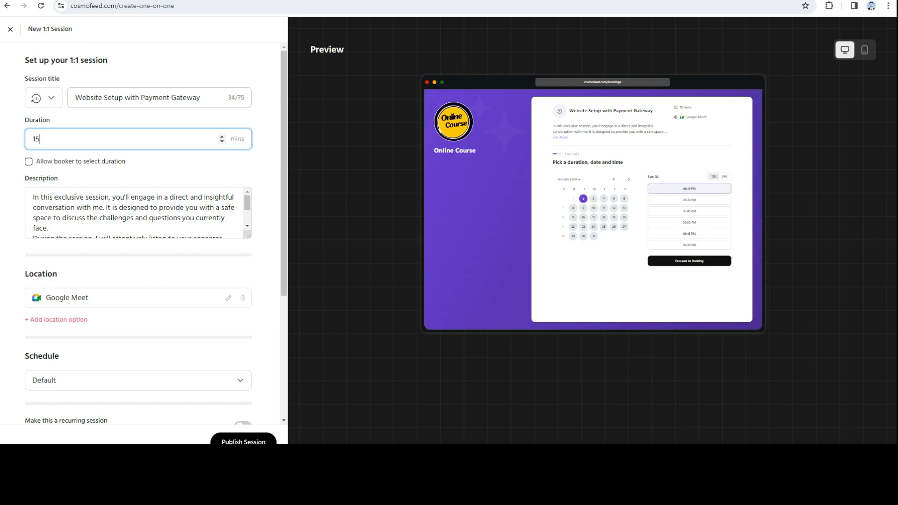
key("BackSpace")
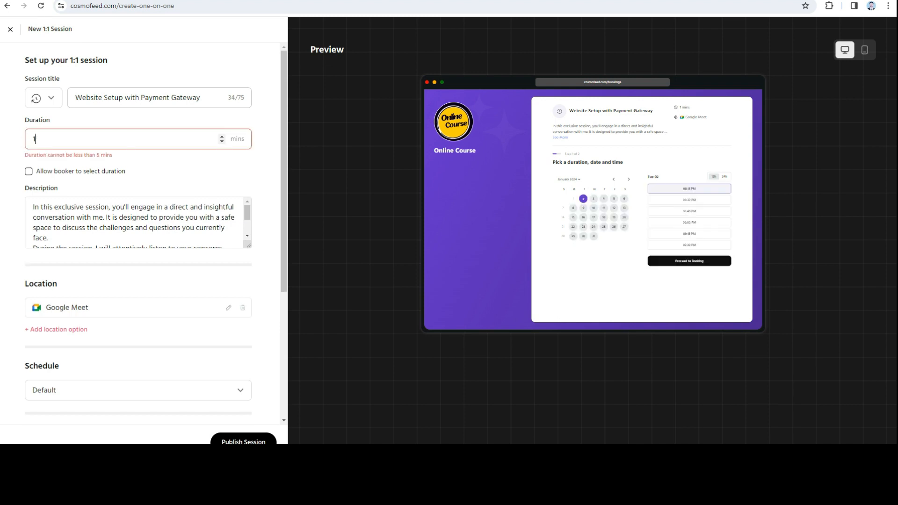
key("BackSpace")
type("30")
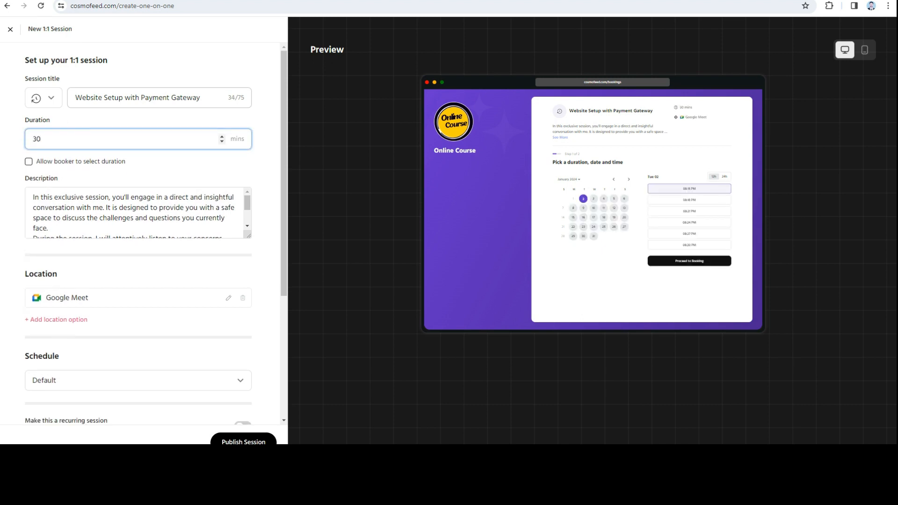
key("Tab")
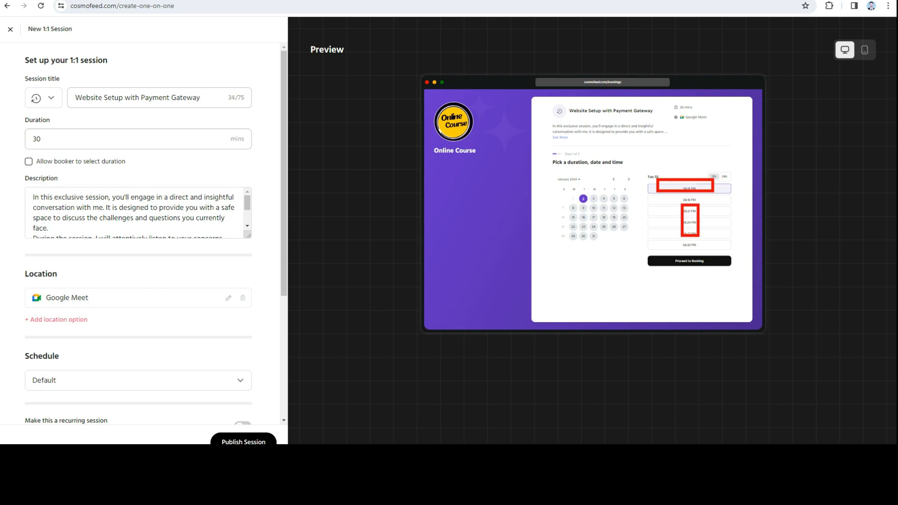
Set the session's duration to 60 mins and preview the time slots for January 3.
left_click(42, 139)
double_click(37, 139)
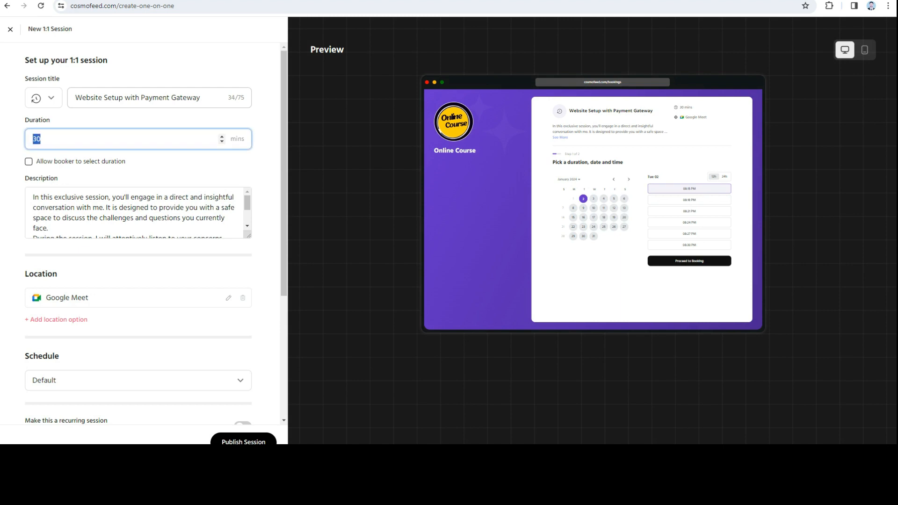
type("1")
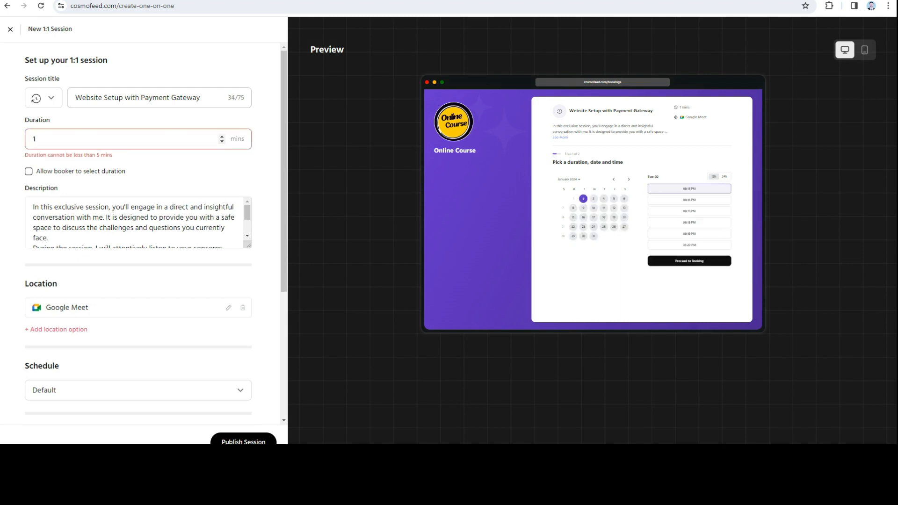
key("BackSpace")
type("60")
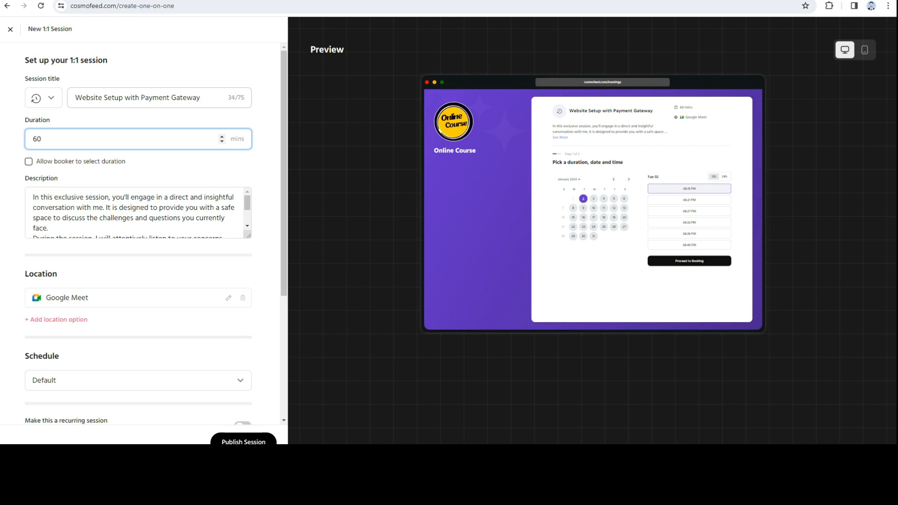
left_click(593, 199)
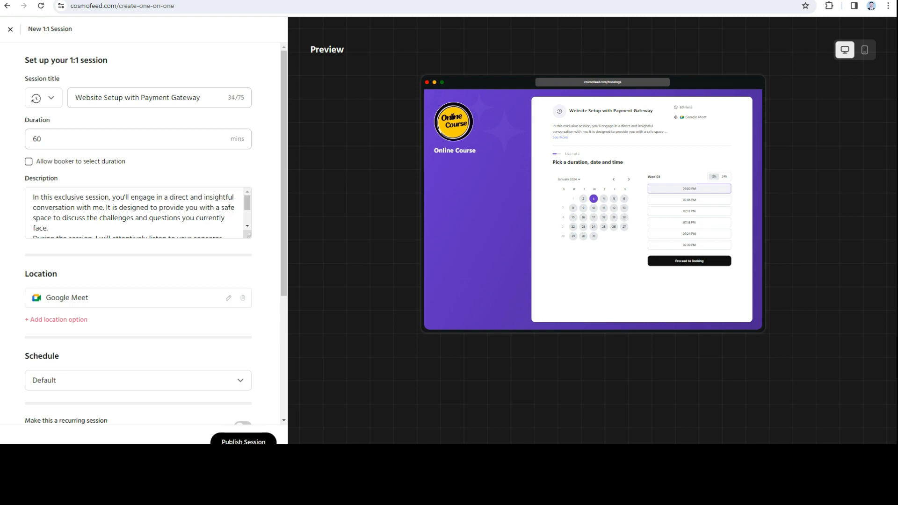
Allow the booker to select the duration, with 60 mins as the only available duration.
left_click(29, 161)
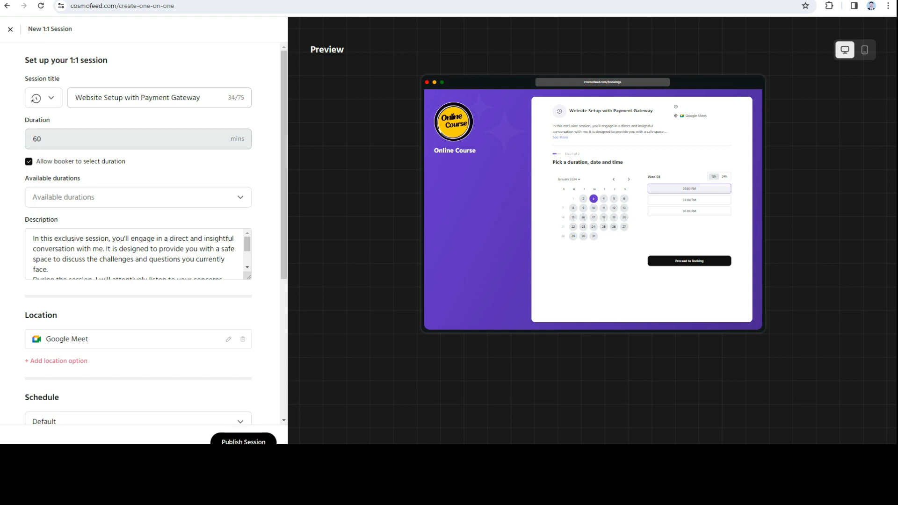
left_click(138, 197)
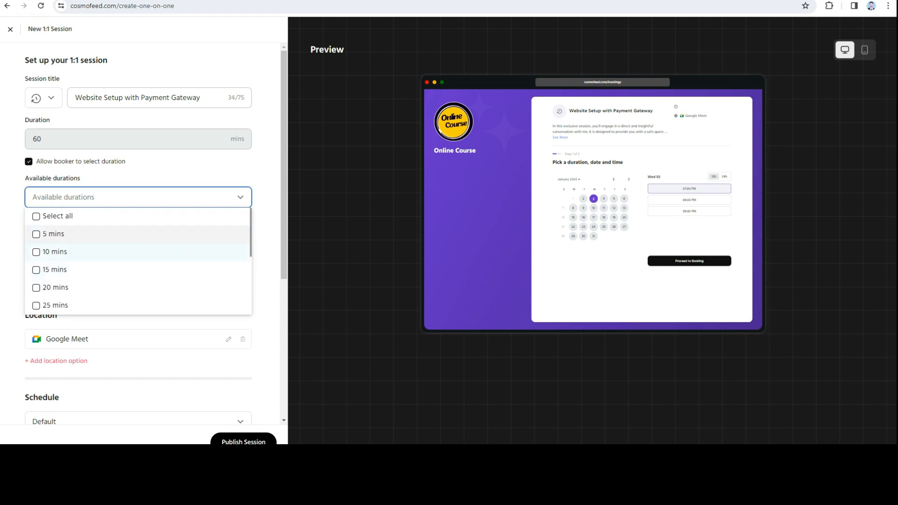
scroll(138, 262, "down", 3)
scroll(138, 262, "up", 3)
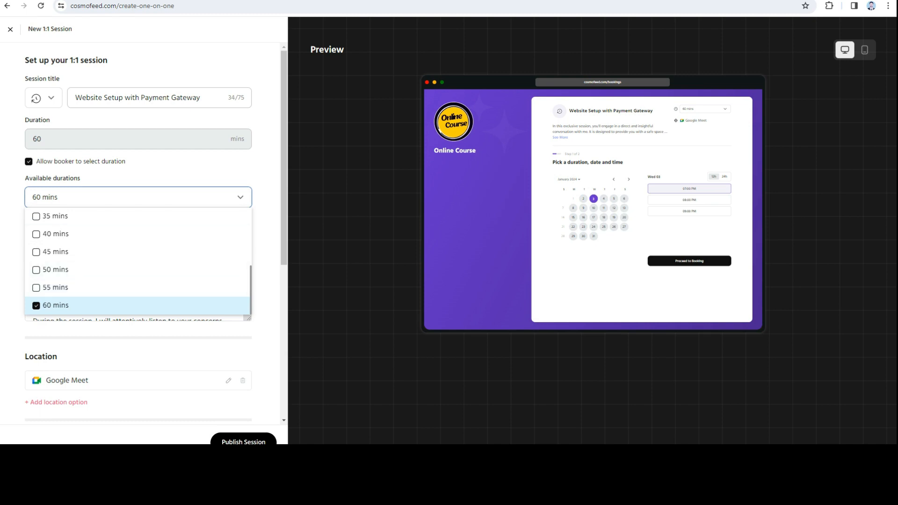
key("Escape")
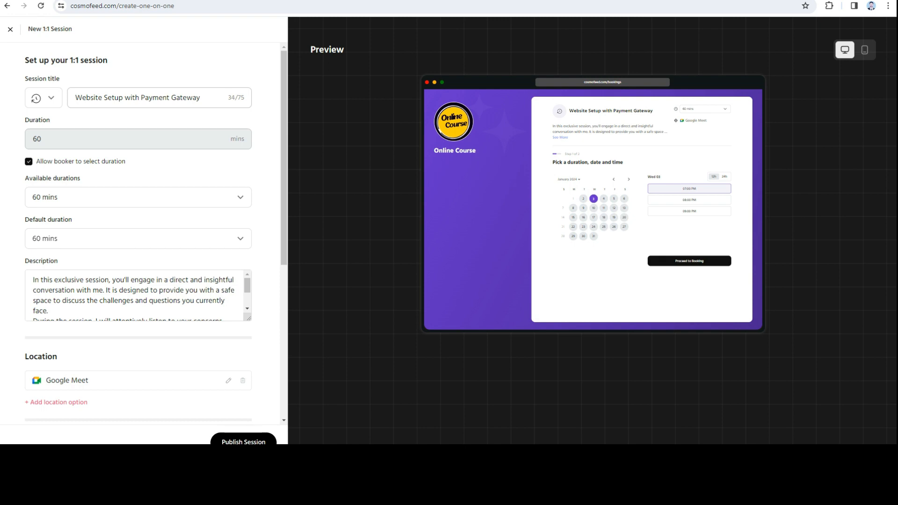
Examine the location types, schedule choices and recurring session settings offered for the session.
scroll(141, 233, "down", 2)
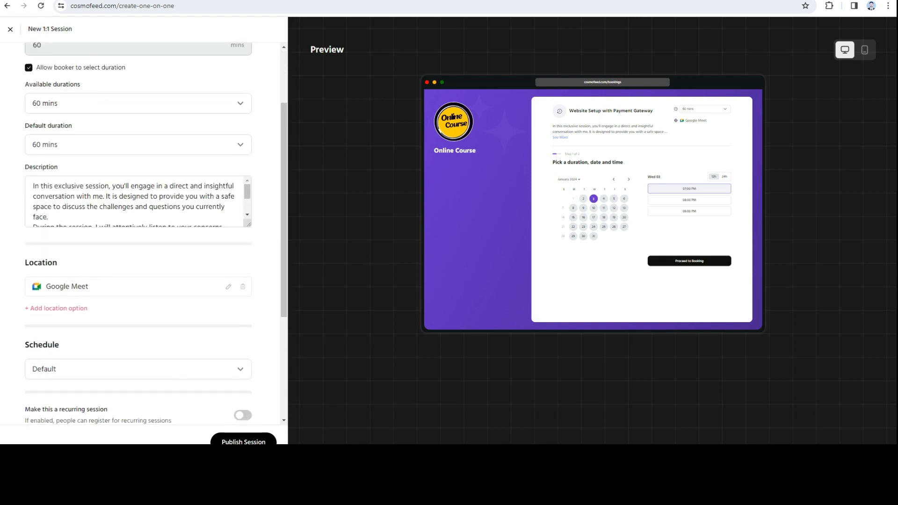
scroll(141, 234, "down", 2)
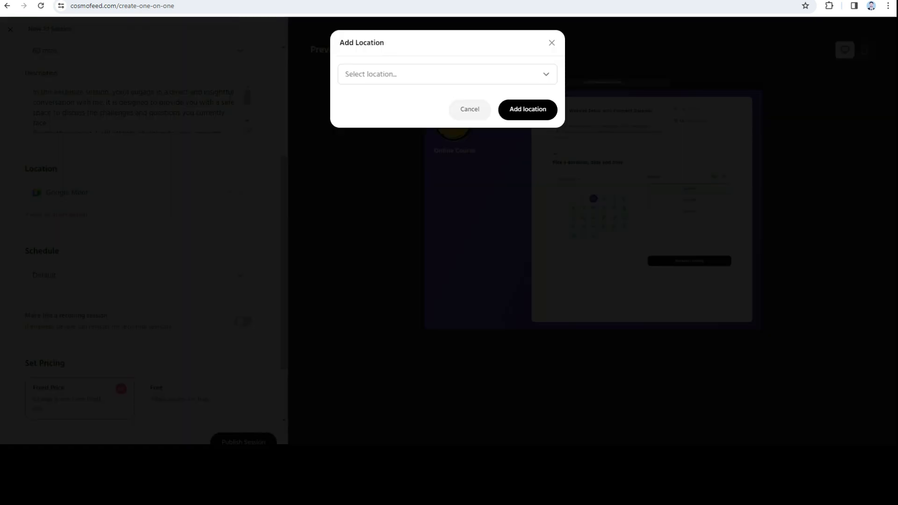
left_click(447, 75)
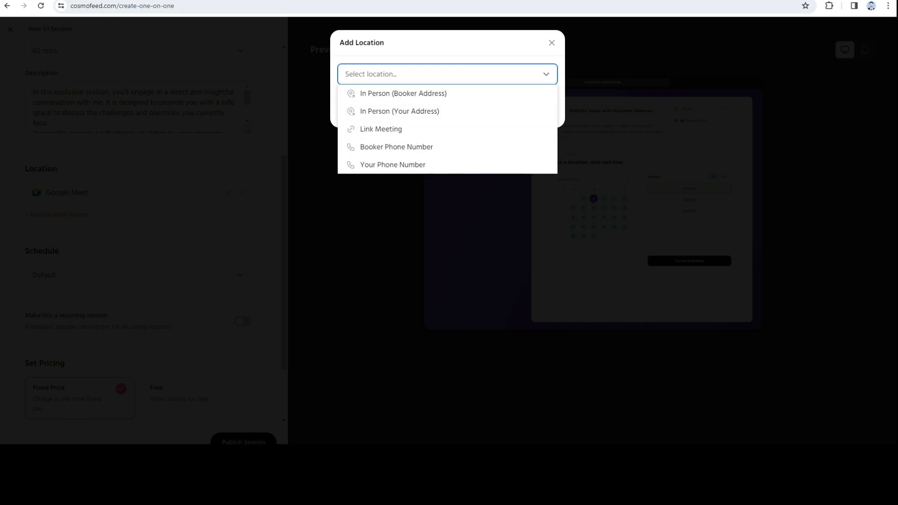
left_click(468, 44)
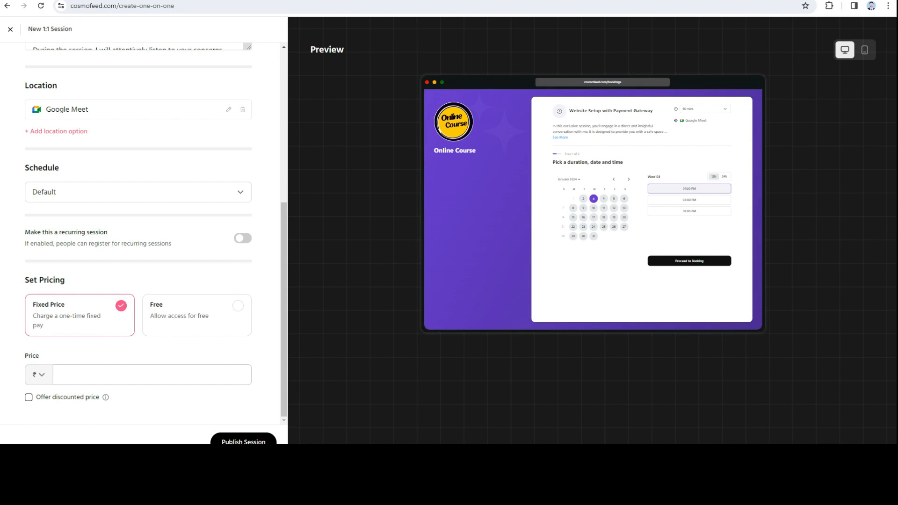
left_click(138, 193)
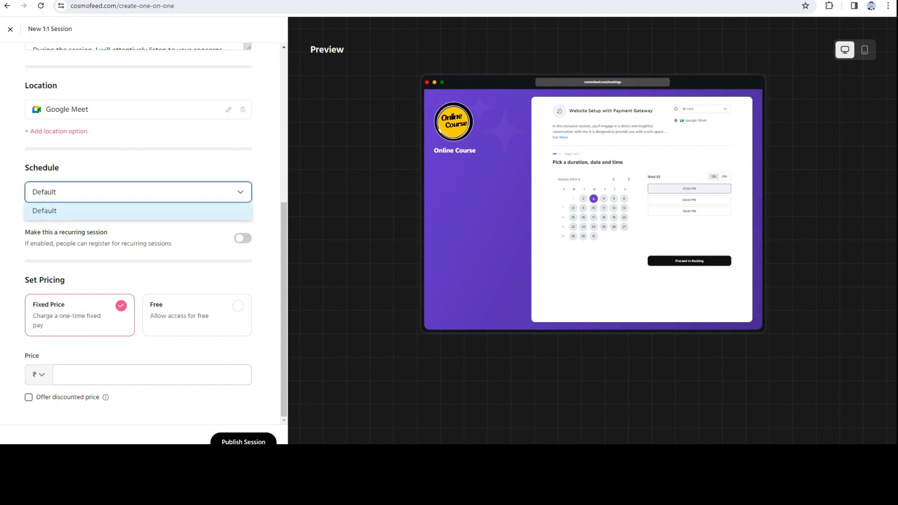
left_click(138, 211)
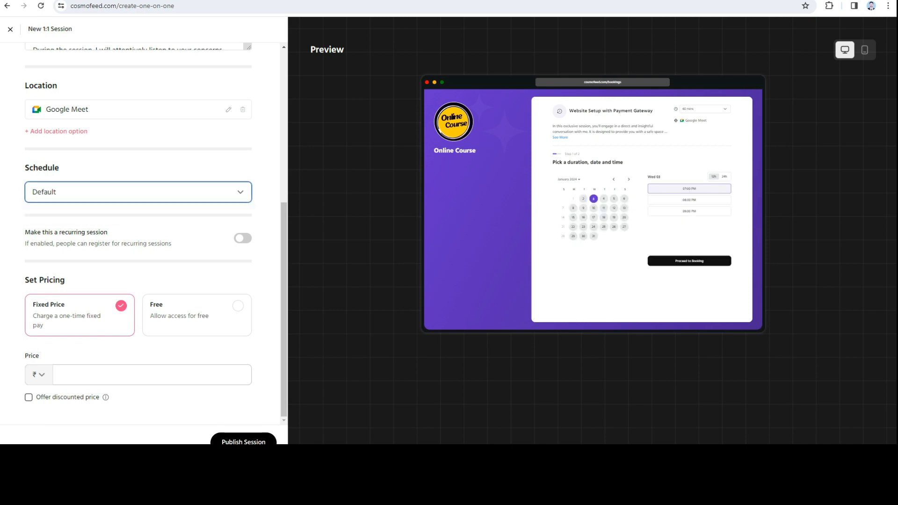
left_click(242, 239)
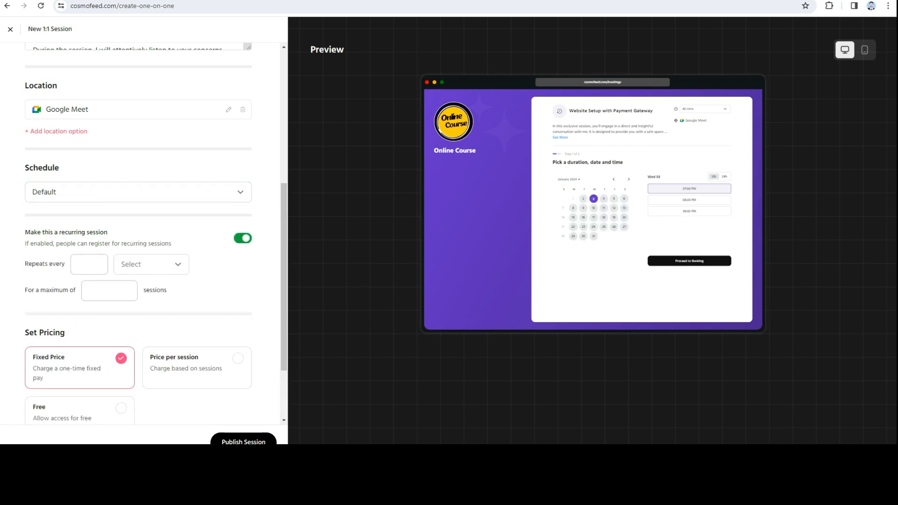
left_click(243, 238)
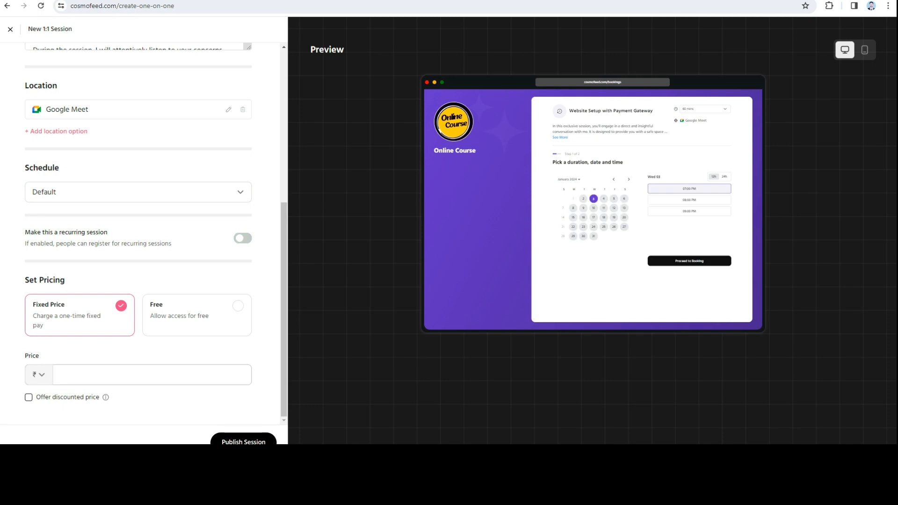
Try free pricing for the session, return to Fixed Price and set the price to ₹500.
left_click(238, 306)
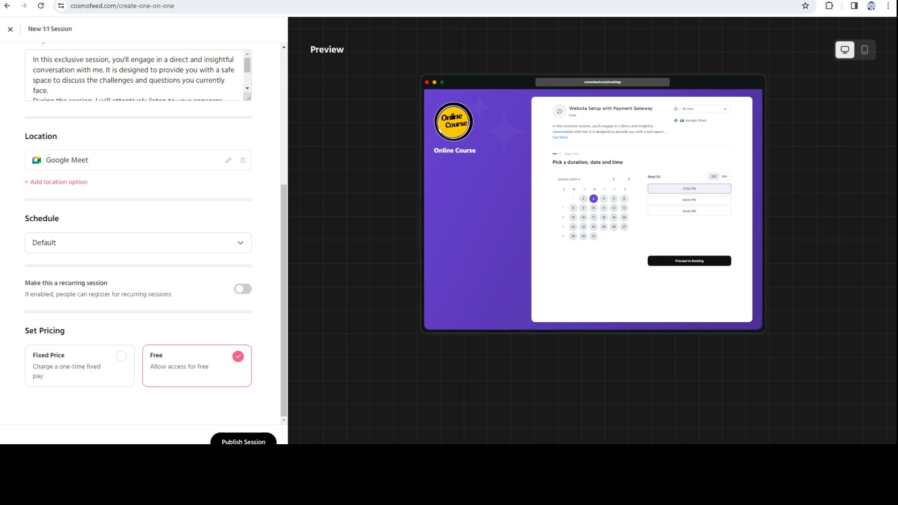
left_click(79, 366)
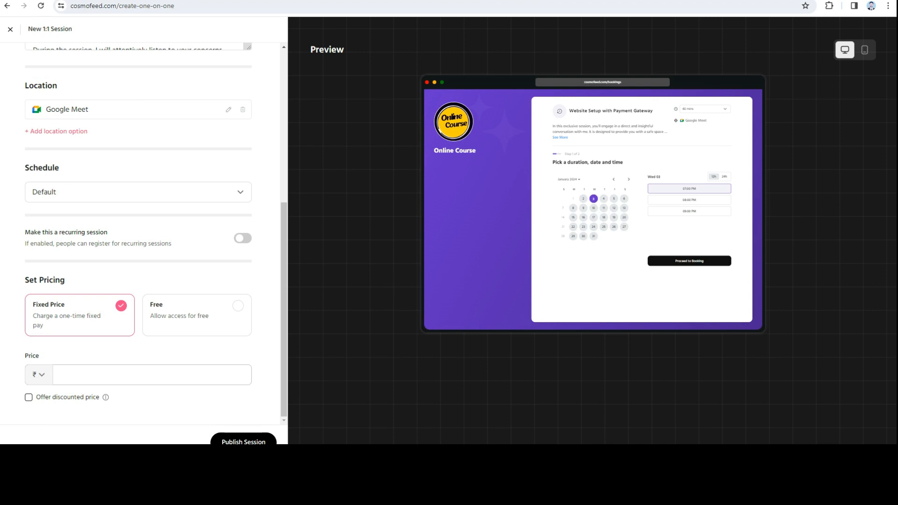
left_click(60, 375)
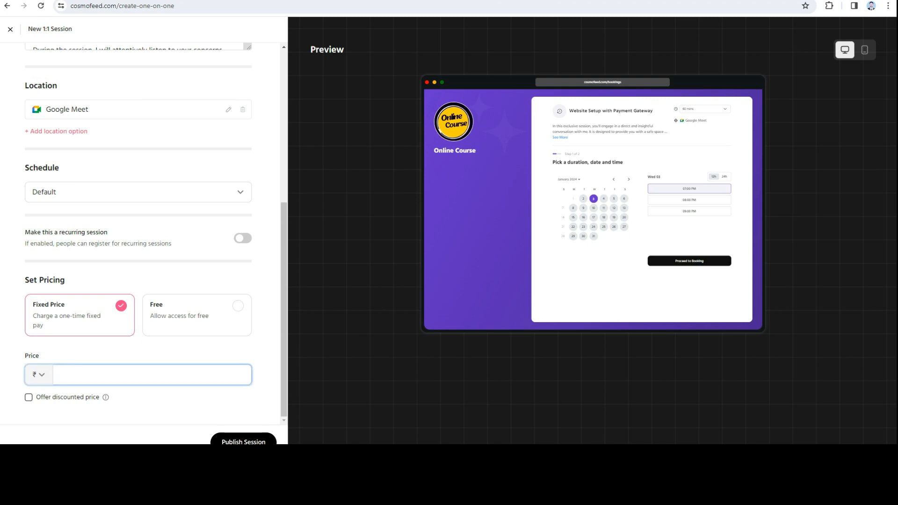
scroll(140, 234, "up", 6)
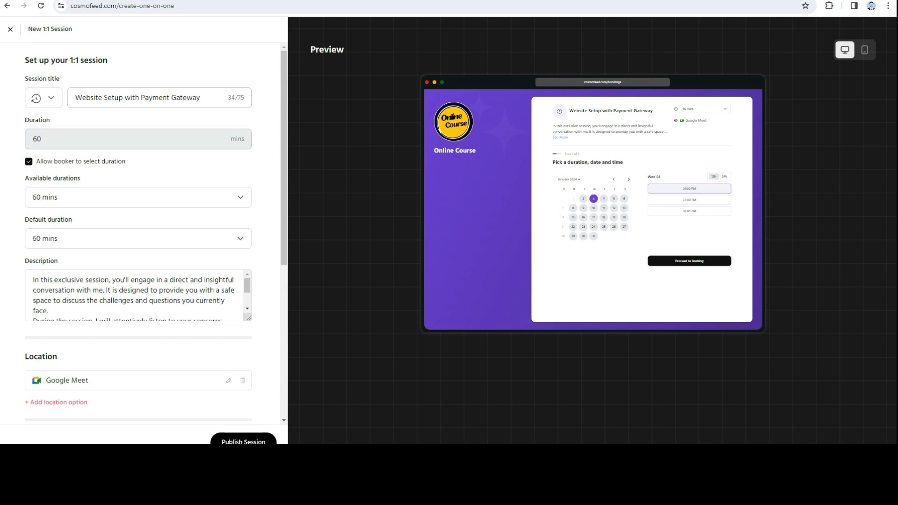
scroll(140, 234, "down", 6)
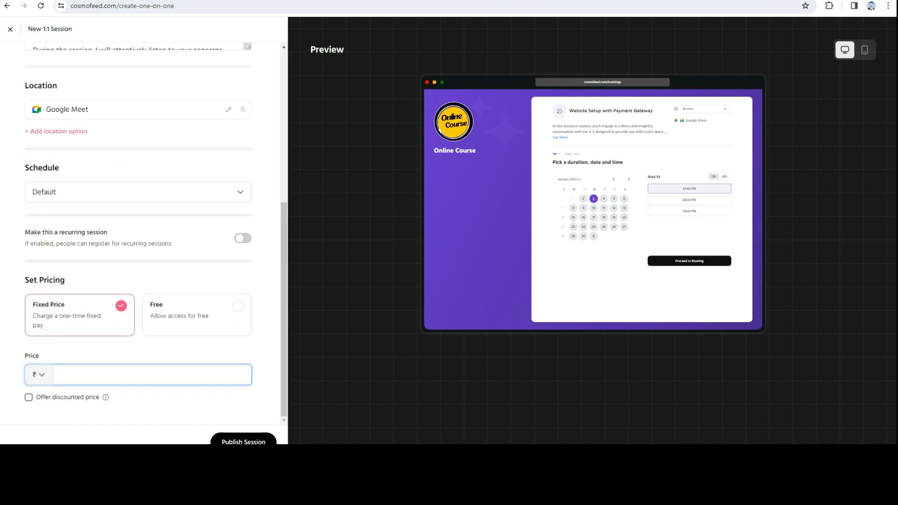
type("500")
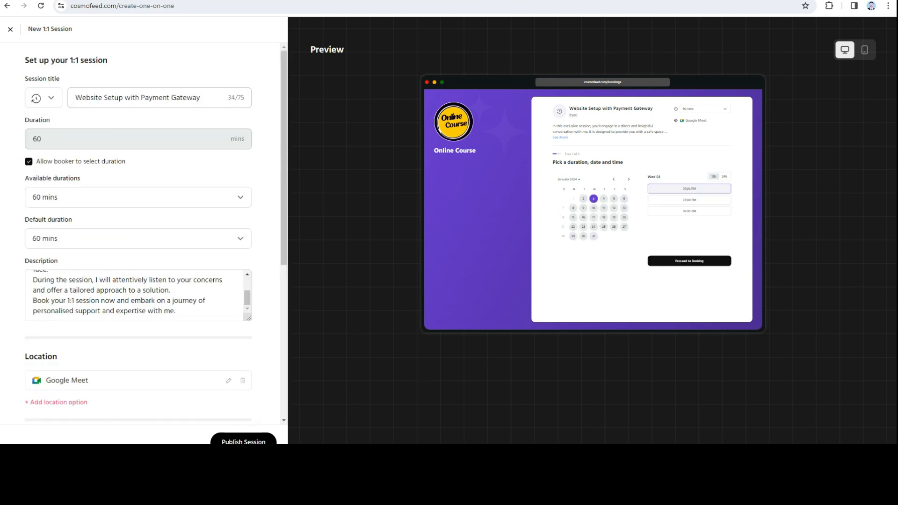
scroll(140, 234, "down", 6)
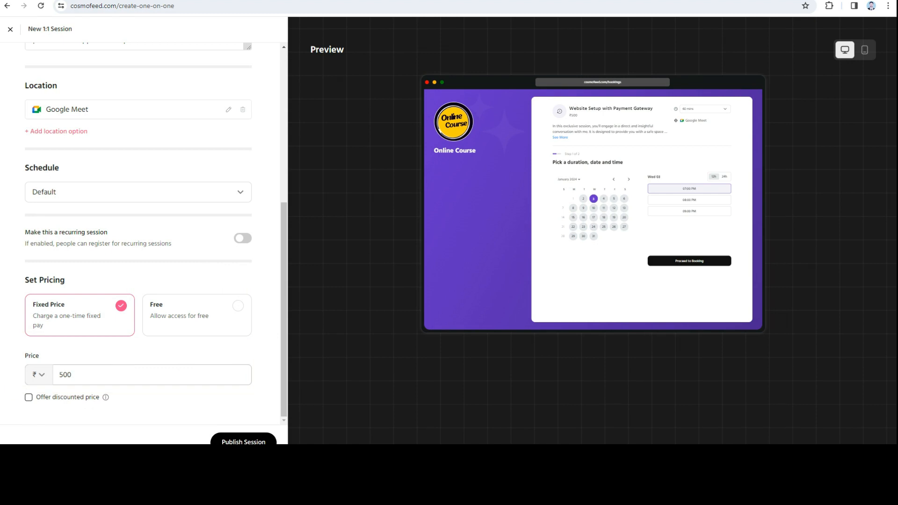
Offer a discounted price of ₹500 on the session and set its regular price to ₹1000.
scroll(141, 234, "up", 6)
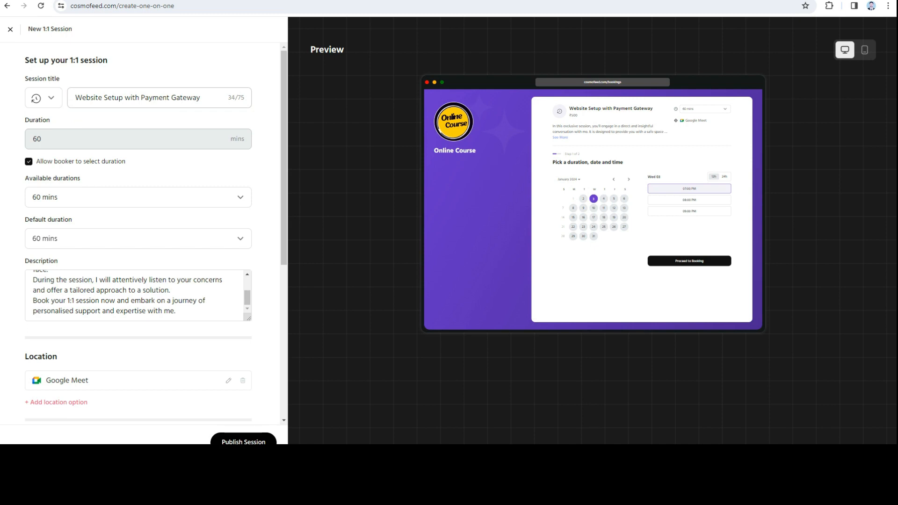
scroll(140, 234, "down", 6)
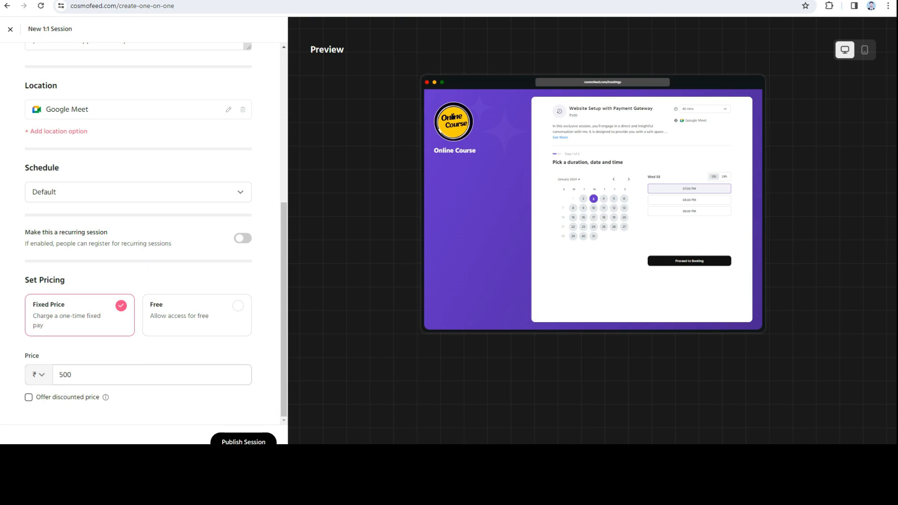
left_click(29, 397)
scroll(140, 234, "down", 1)
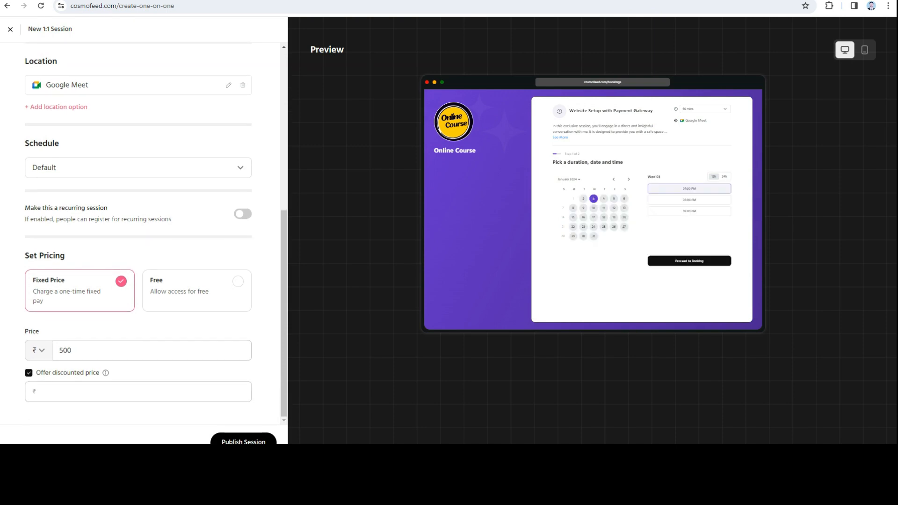
double_click(67, 350)
type("100")
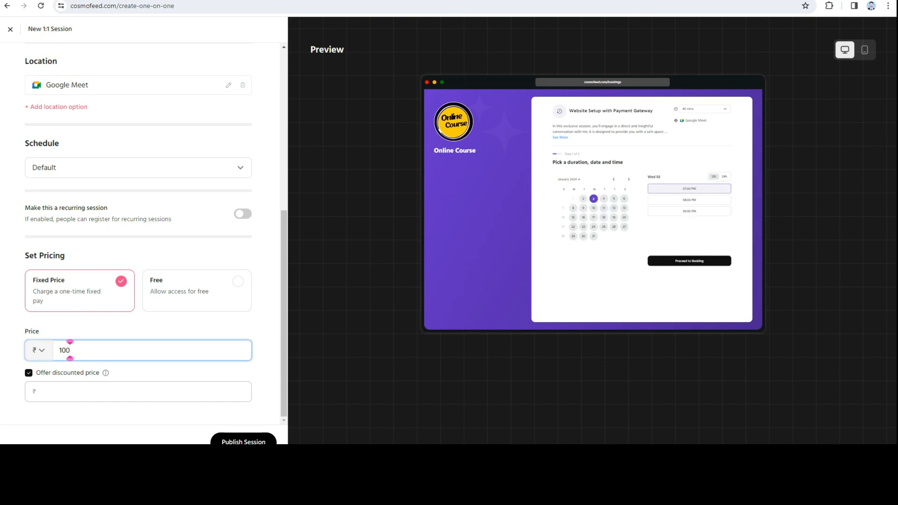
left_click(45, 391)
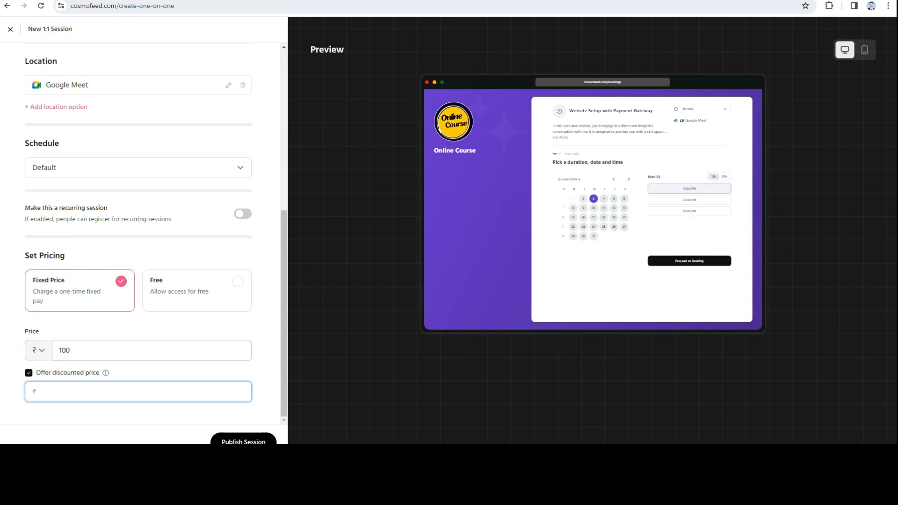
type("500")
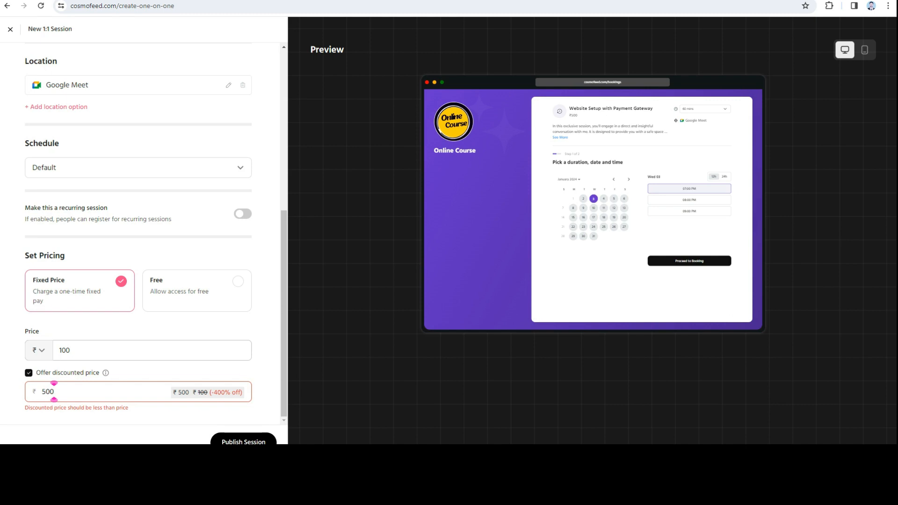
left_click(70, 350)
type("0")
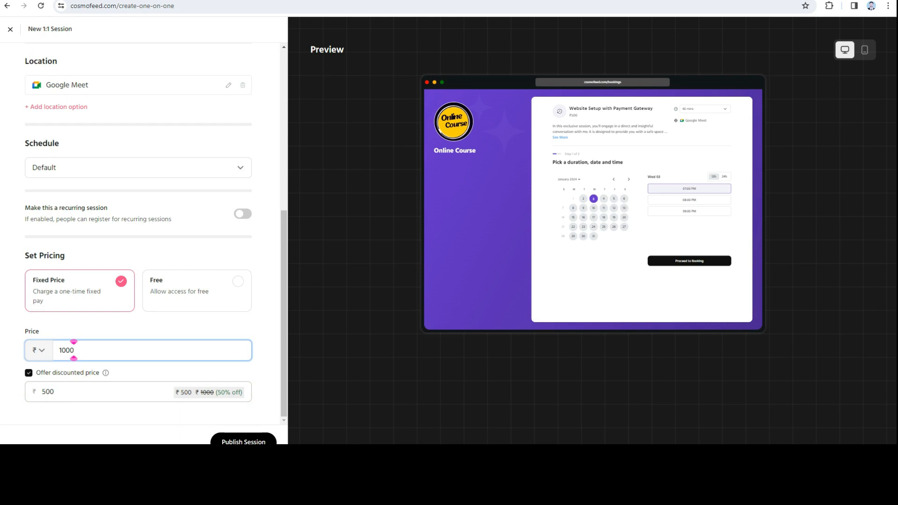
Review the session form and publish the "Website Setup with Payment Gateway" session.
scroll(74, 350, "up", 4)
scroll(73, 350, "down", 4)
left_click(290, 444)
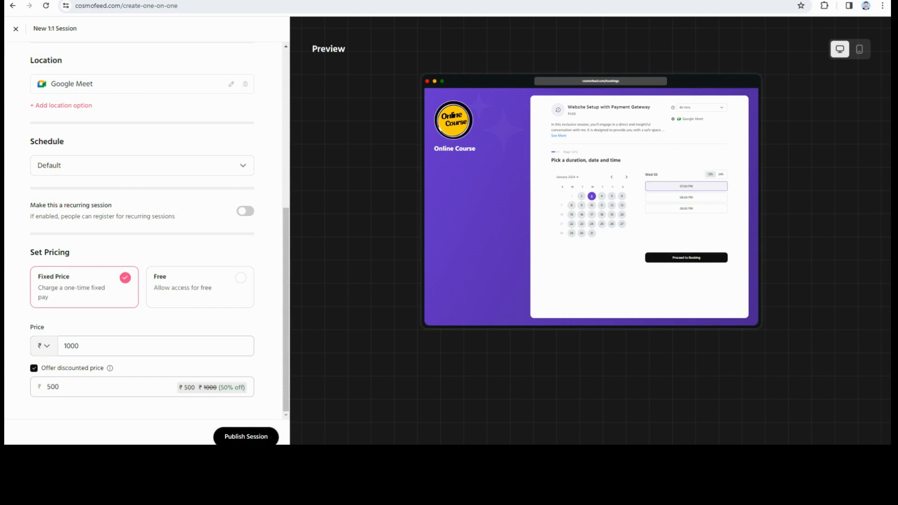
left_click(246, 437)
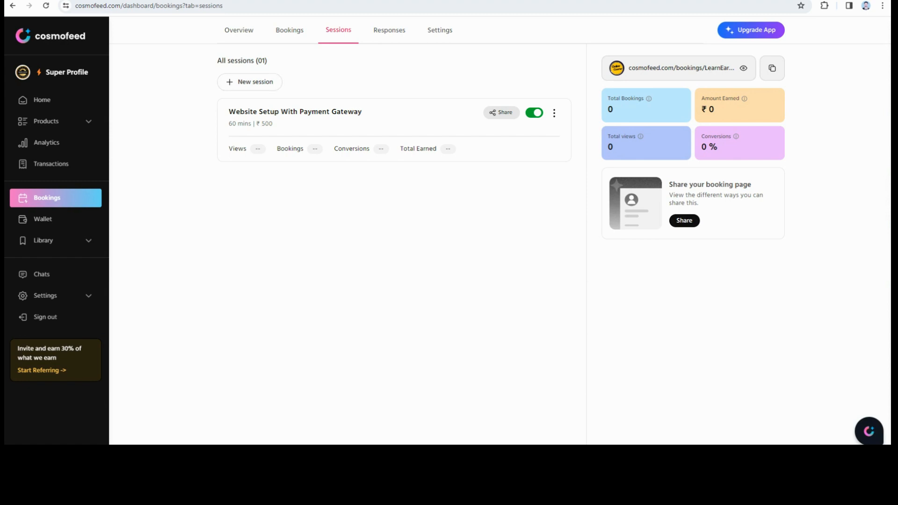
Start a new 1:1 session and give it the clock icon.
left_click(250, 82)
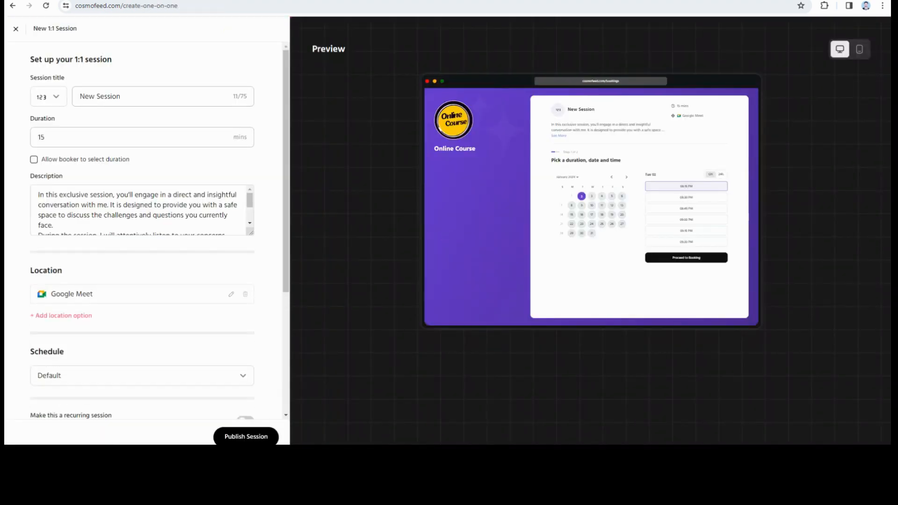
left_click(48, 97)
scroll(49, 98, "down", 2)
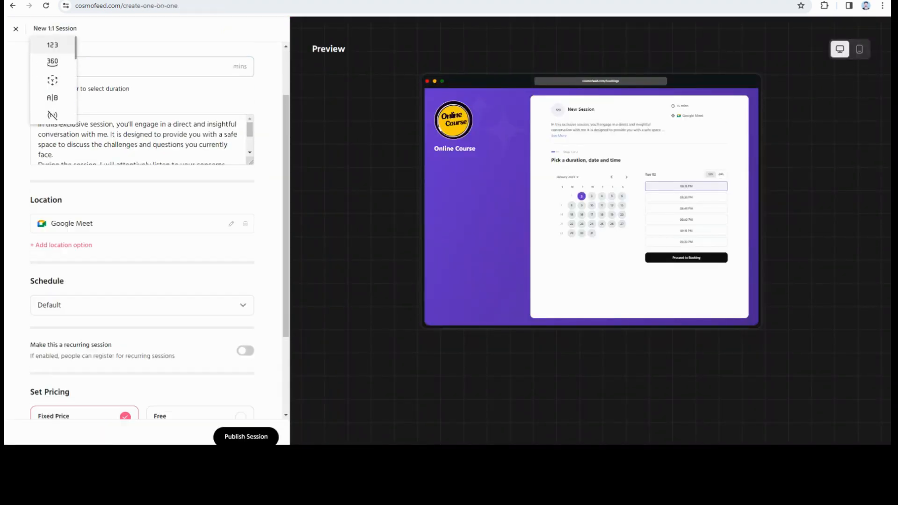
scroll(52, 61, "down", 5)
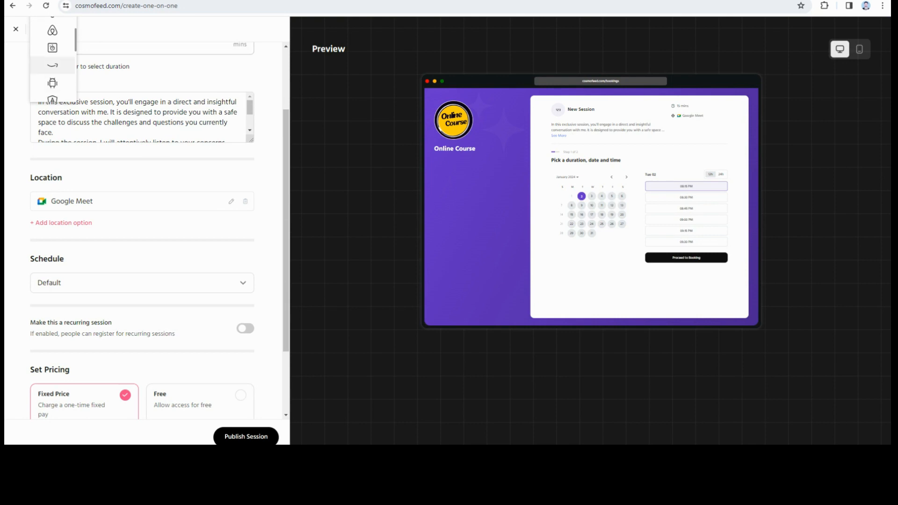
scroll(53, 70, "down", 5)
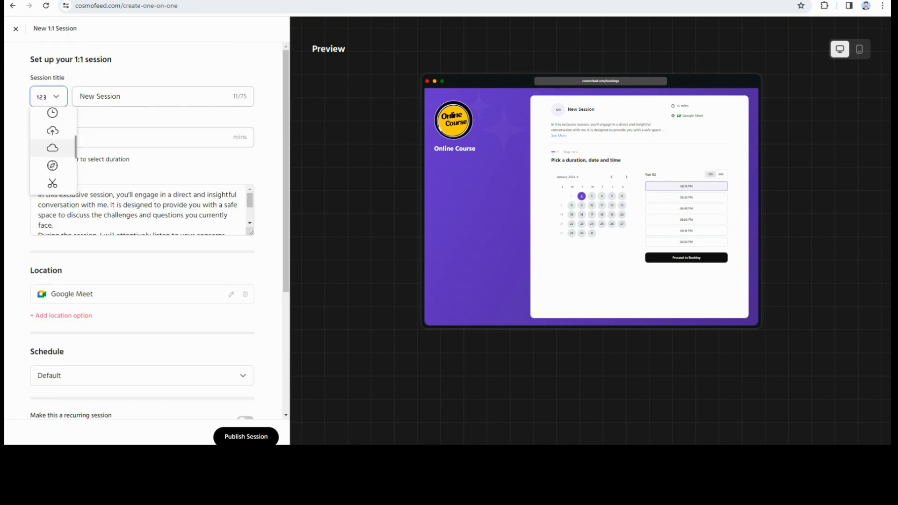
scroll(52, 162, "down", 4)
scroll(52, 161, "up", 2)
left_click(52, 113)
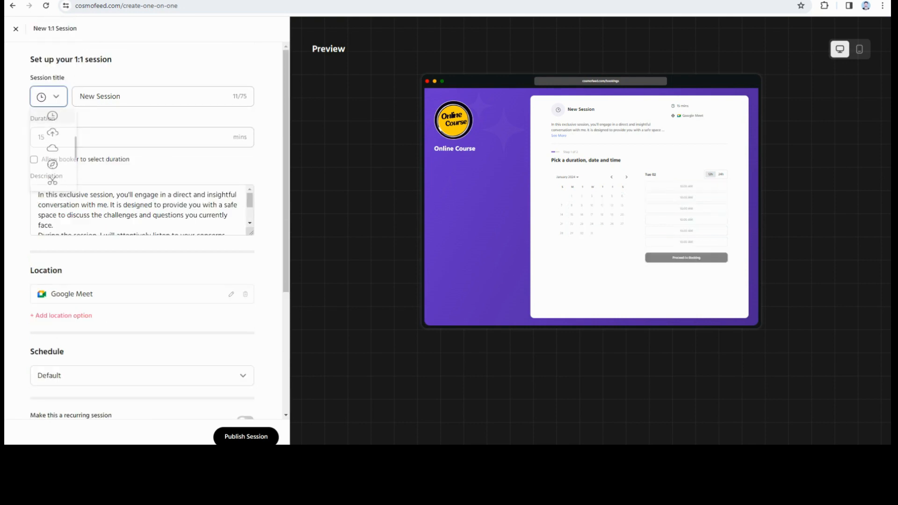
Replace the session title with "Facebook Ads Setup with Domain/Website".
left_click(120, 96)
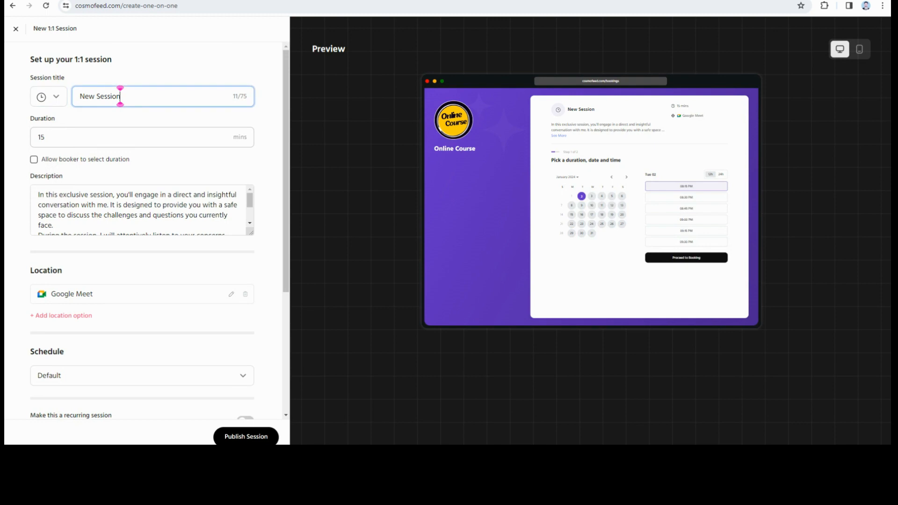
key("ctrl+a")
key("BackSpace")
type("FAc")
key("BackSpace")
key("BackSpace")
key("BackSpace")
type("Facebook Ads Se")
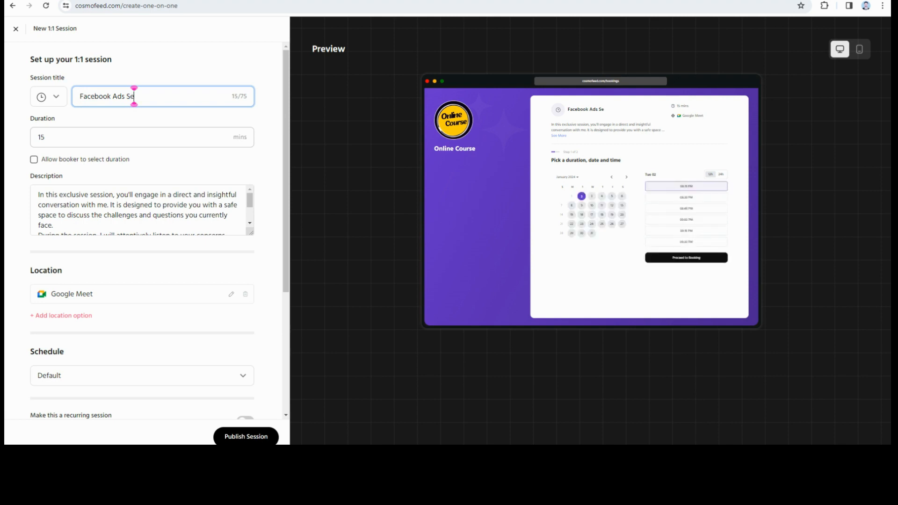
type("tup with Domain")
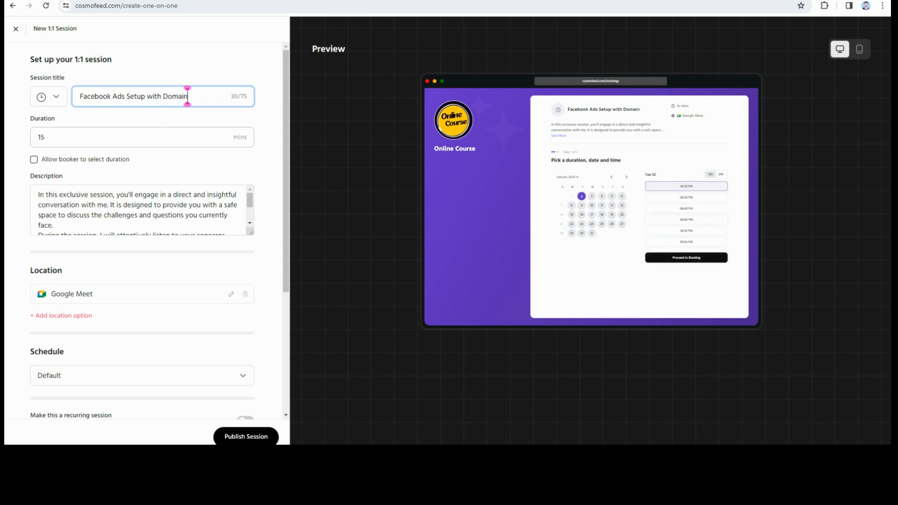
type("/Website")
Set the duration to 60 minutes and allow the booker to select the duration, offering only 60 mins.
key("Tab")
type("60")
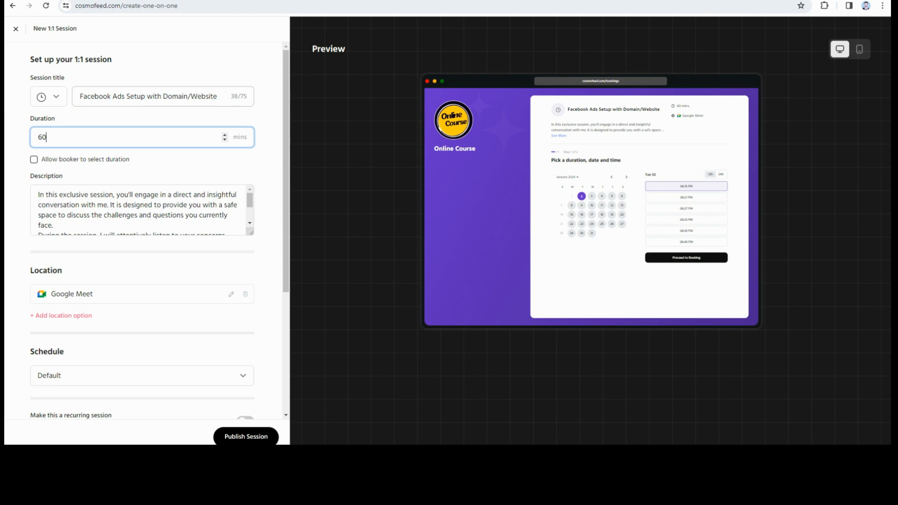
scroll(145, 234, "down", 2)
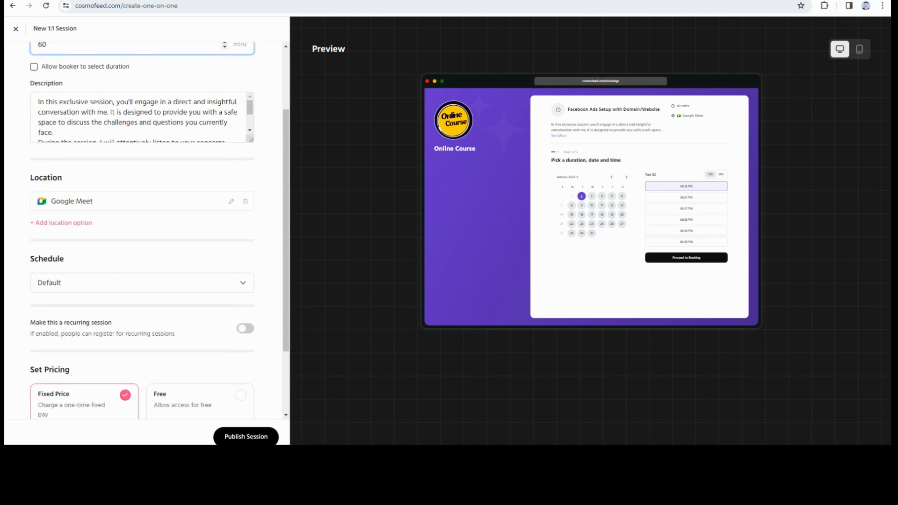
key("Tab")
key("space")
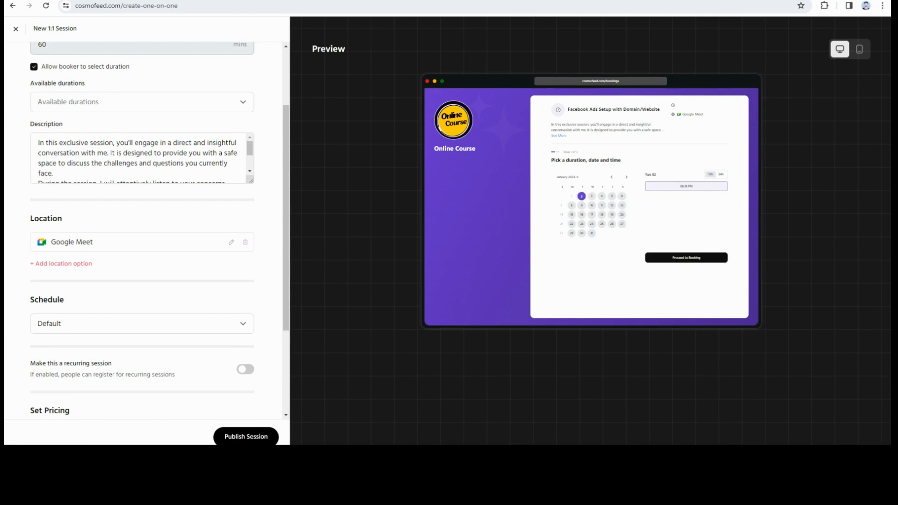
left_click(141, 102)
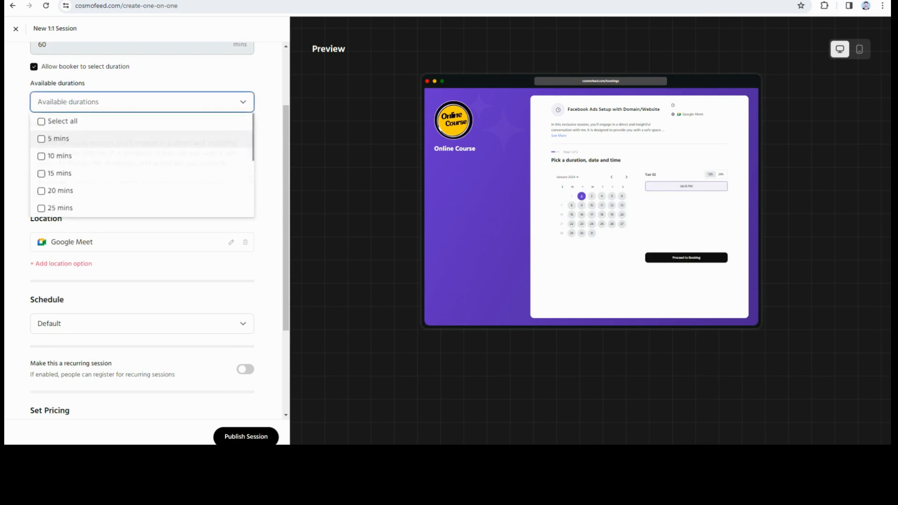
scroll(140, 191, "down", 3)
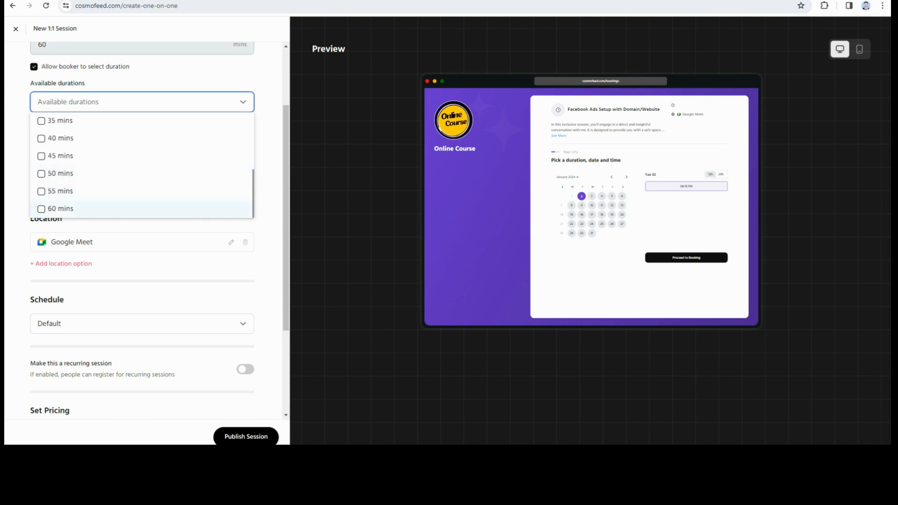
left_click(42, 209)
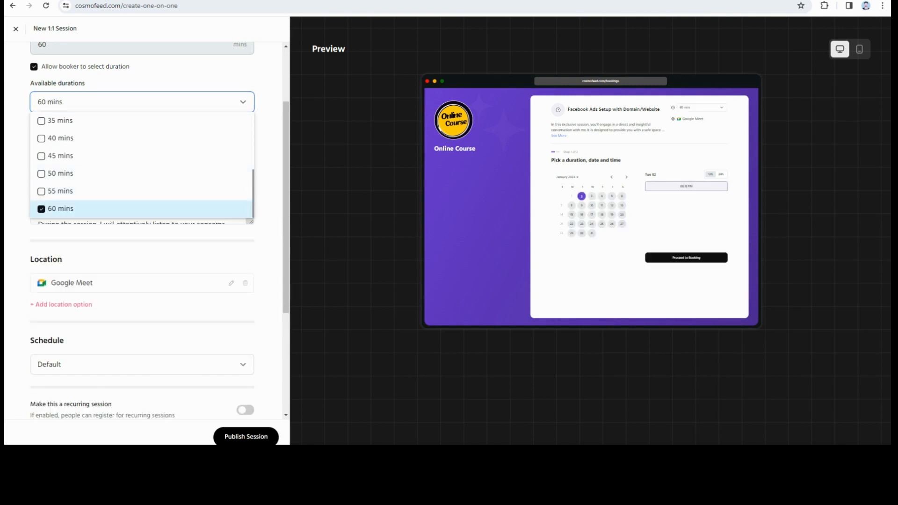
key("Escape")
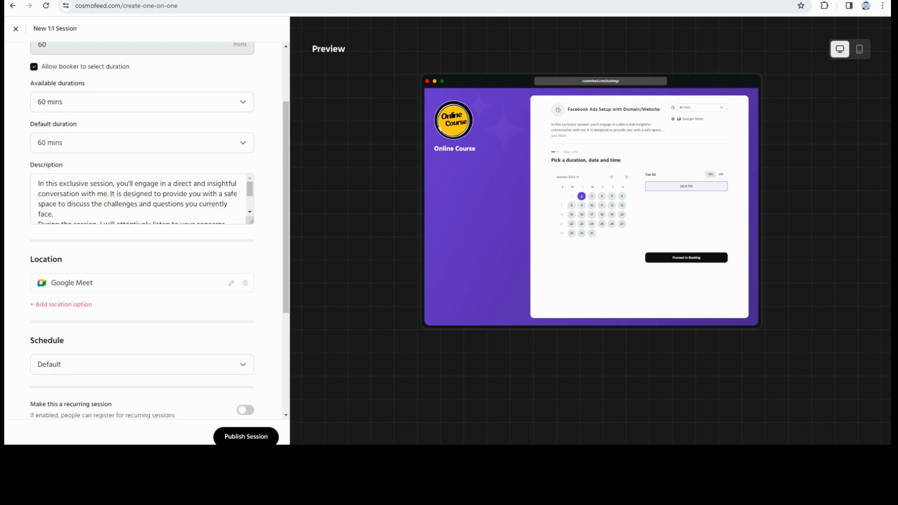
Set the session's fixed price to ₹1000 with a discounted price of ₹500 and publish the session.
scroll(142, 229, "down", 2)
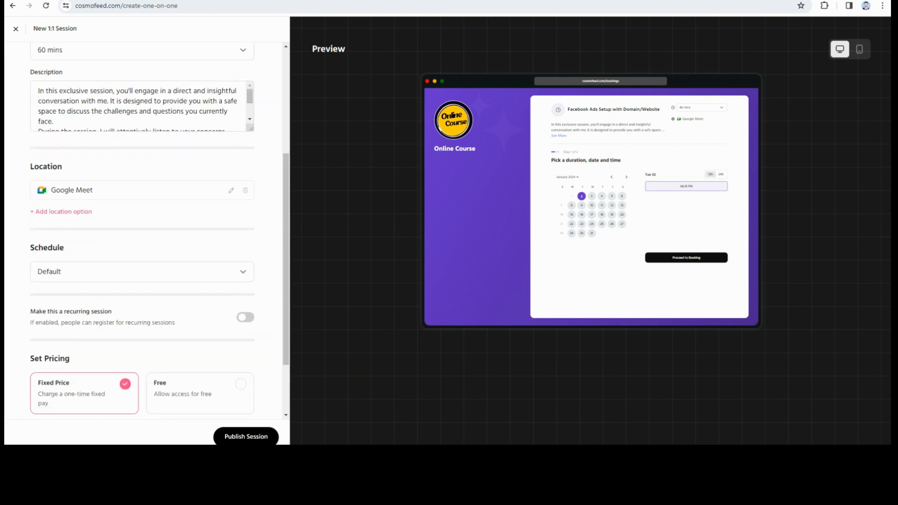
scroll(142, 229, "down", 2)
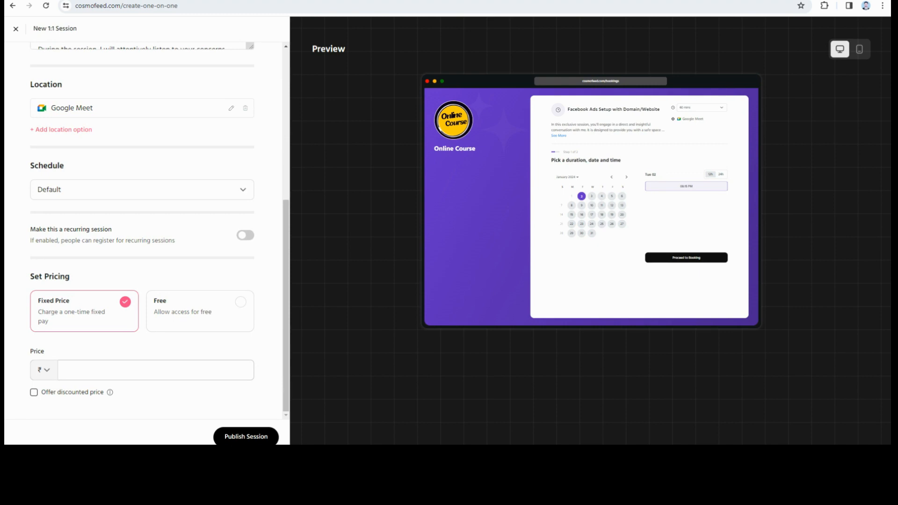
left_click(66, 370)
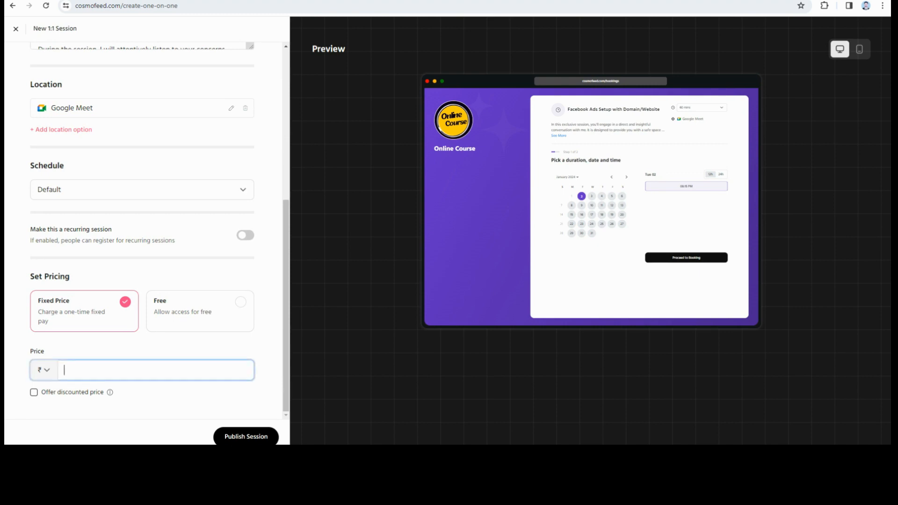
type("1000")
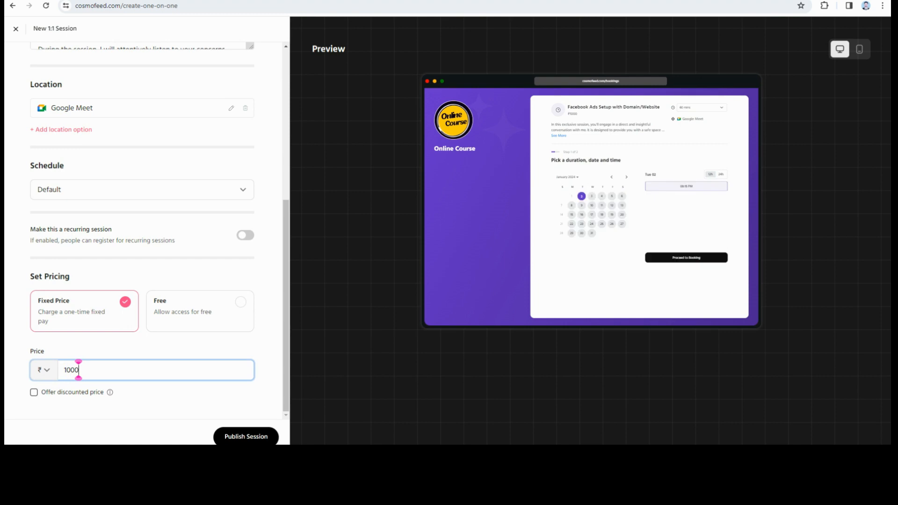
left_click(33, 392)
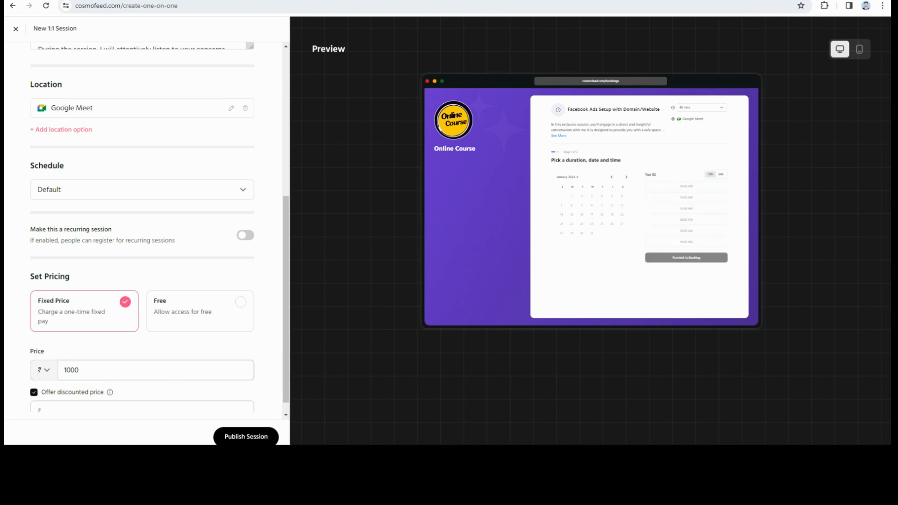
left_click(47, 386)
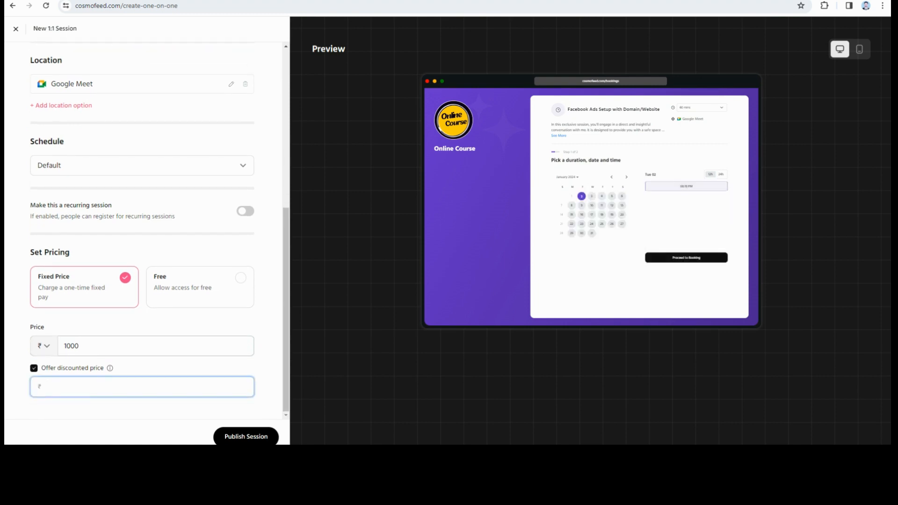
type("500")
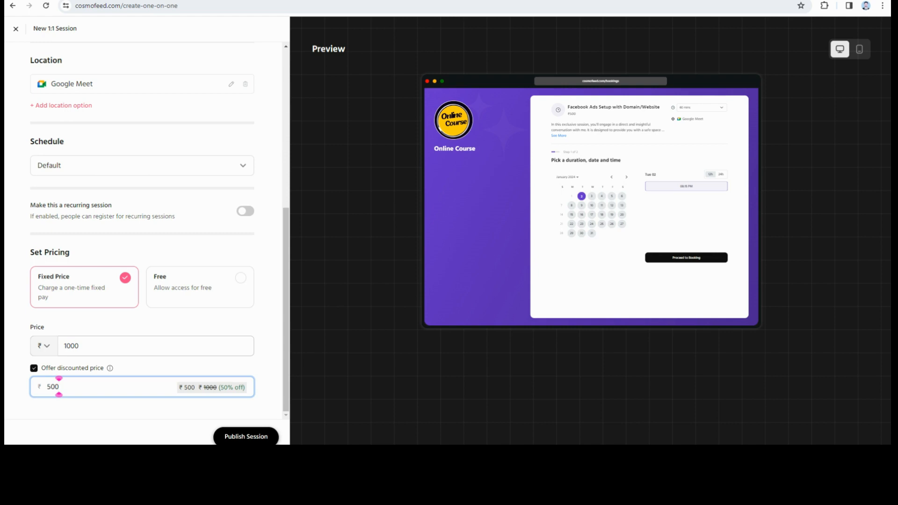
left_click(246, 436)
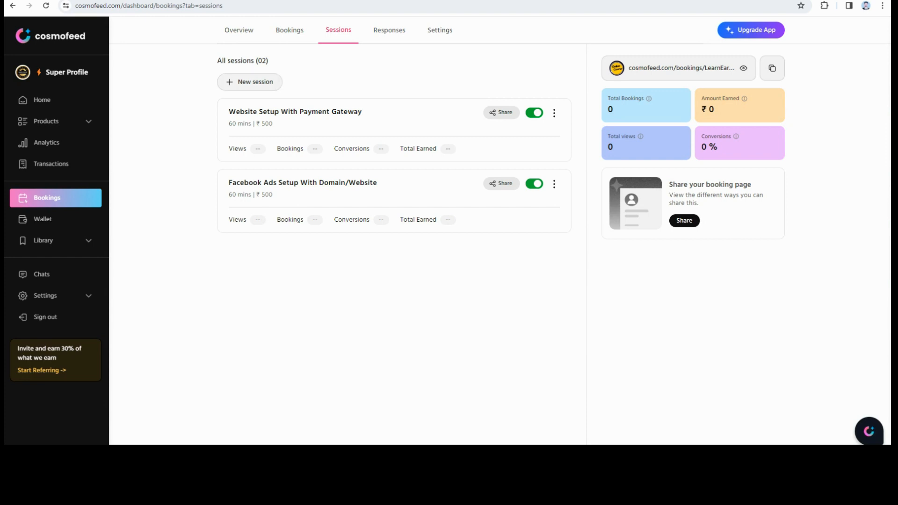
Start a third 1:1 session and choose the clock icon for it.
left_click(249, 82)
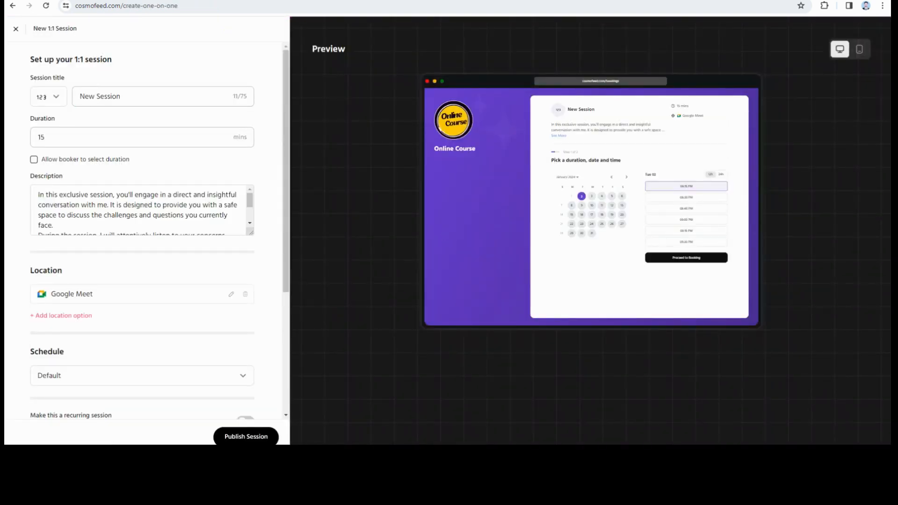
left_click(49, 97)
scroll(53, 144, "down", 5)
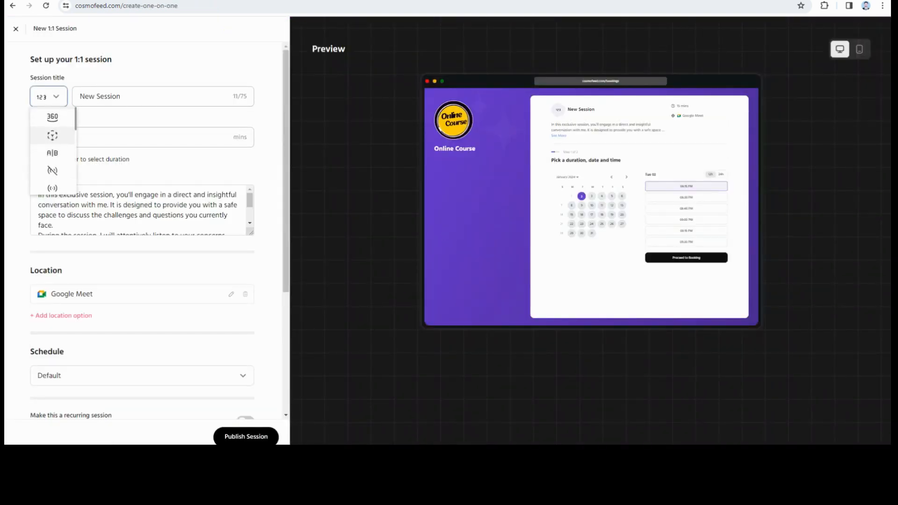
scroll(53, 172, "down", 5)
left_click(52, 173)
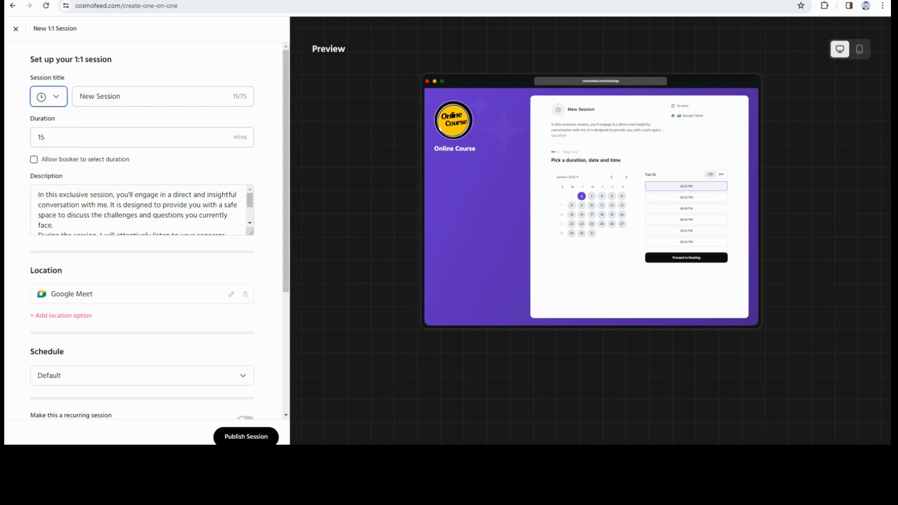
Replace the session title with "Website +Payment Gatways+Facebook Ads".
left_click(120, 97)
key("ctrl+a")
key("BackSpace")
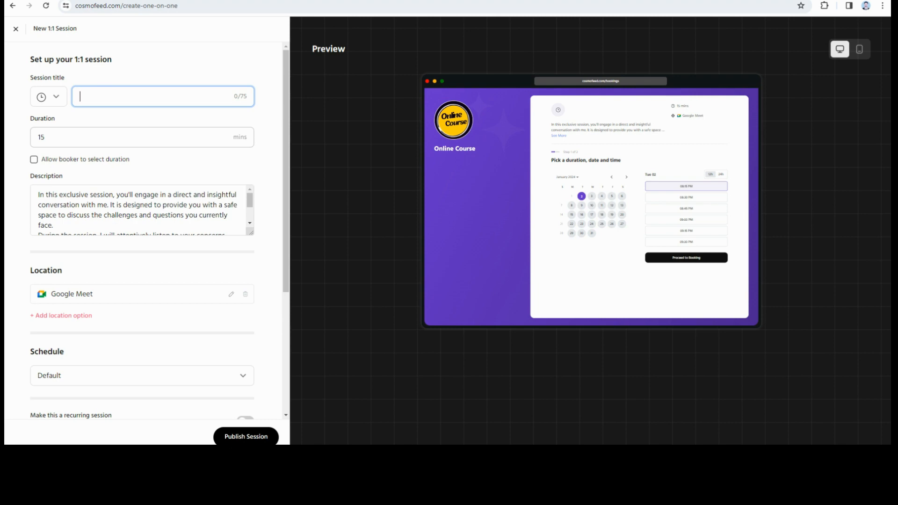
type("Website =")
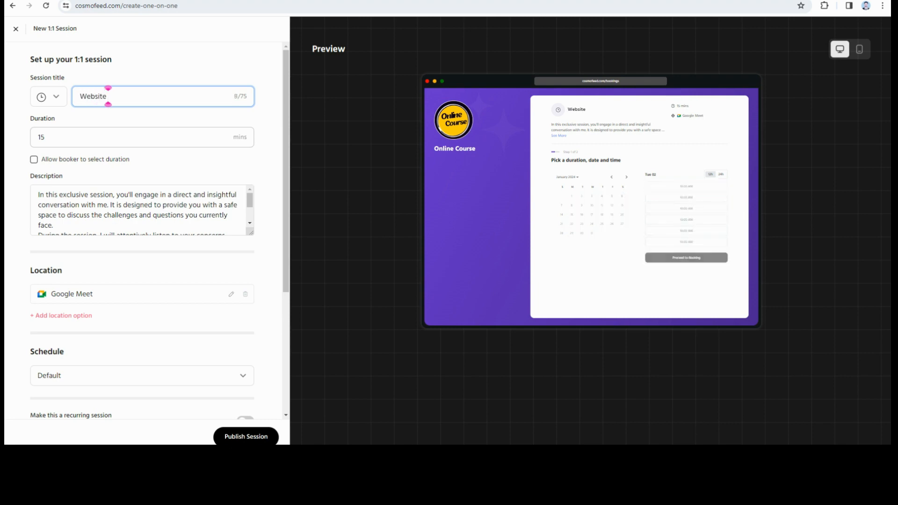
key("BackSpace")
type("+")
type("Payment G")
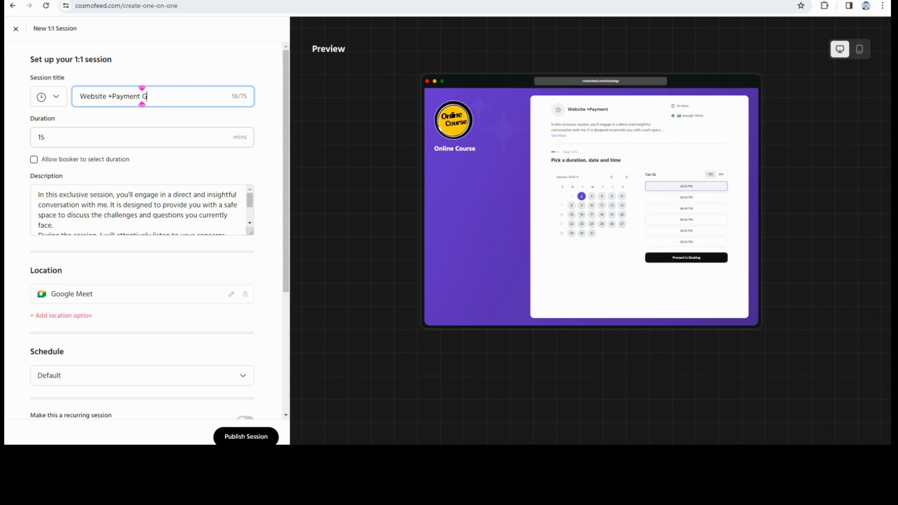
type("atways+Facebok")
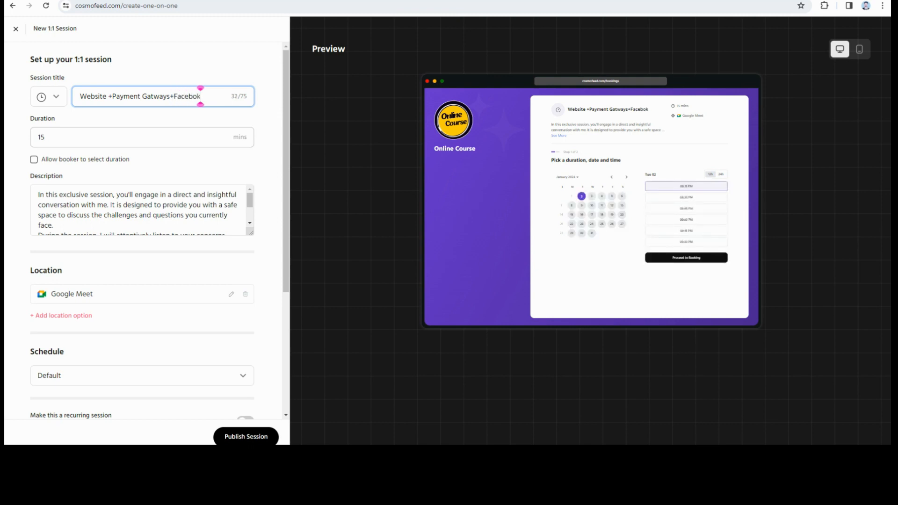
key("BackSpace")
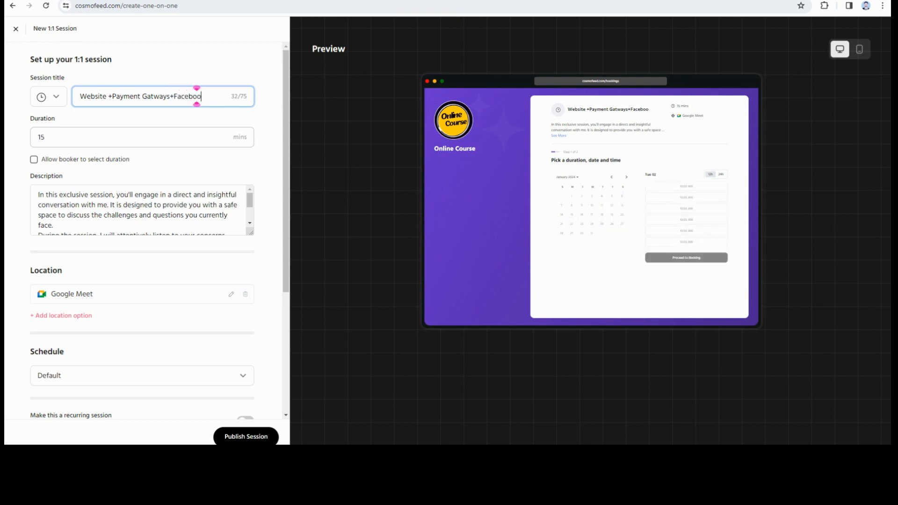
type("ok Ads")
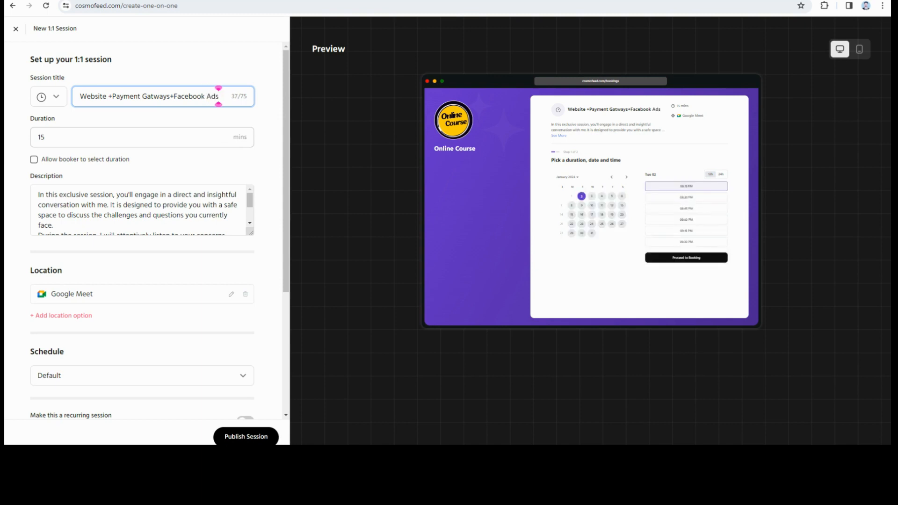
Set the duration of the "Website +Payment Gatways+Facebook Ads" session to 120 minutes.
left_click(220, 137)
key("BackSpace")
key("BackSpace")
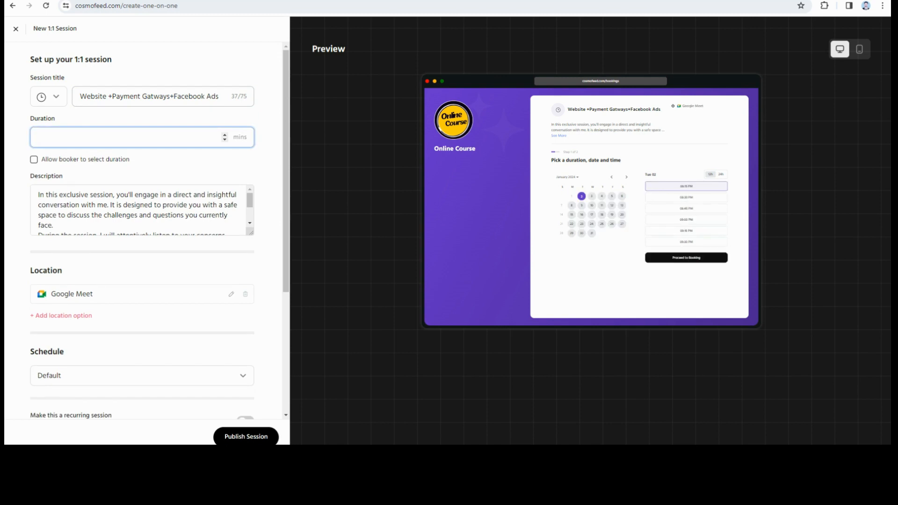
type("120")
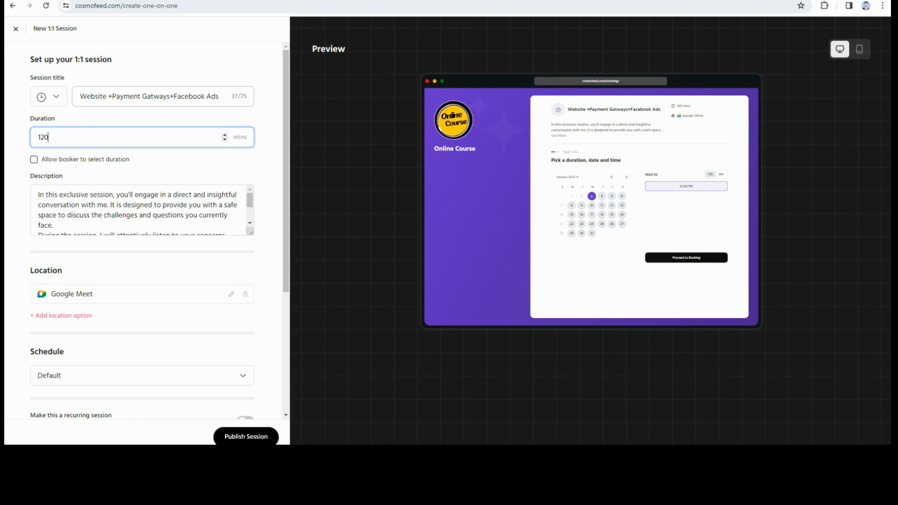
scroll(145, 234, "down", 4)
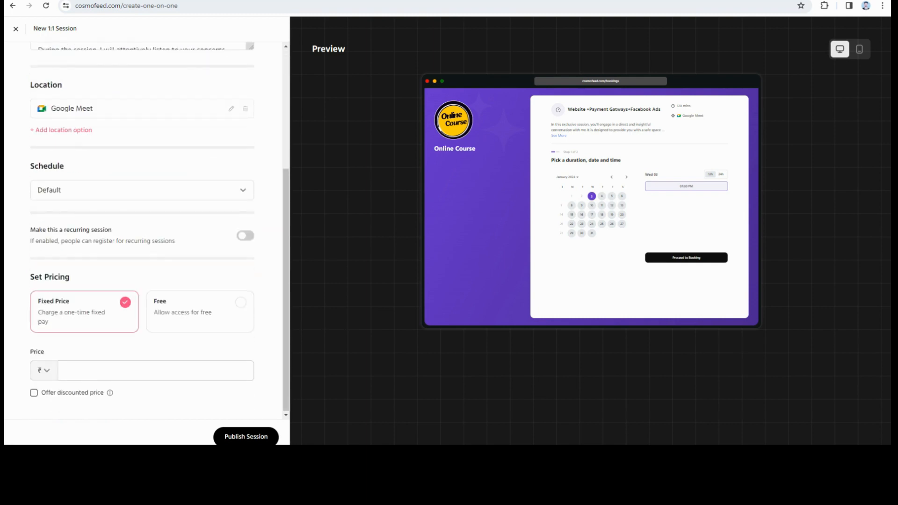
Allow the booker to select the duration of the third session and offer 60 mins as the available duration.
scroll(145, 234, "up", 4)
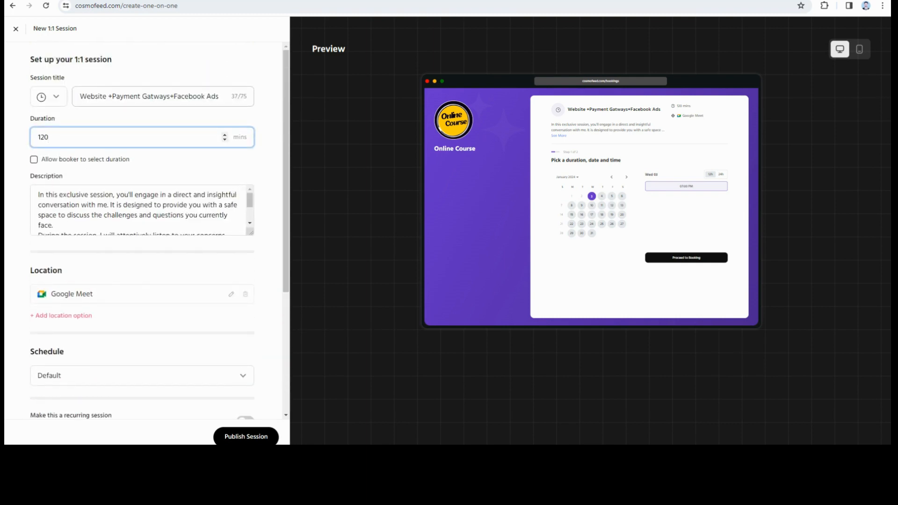
left_click(35, 159)
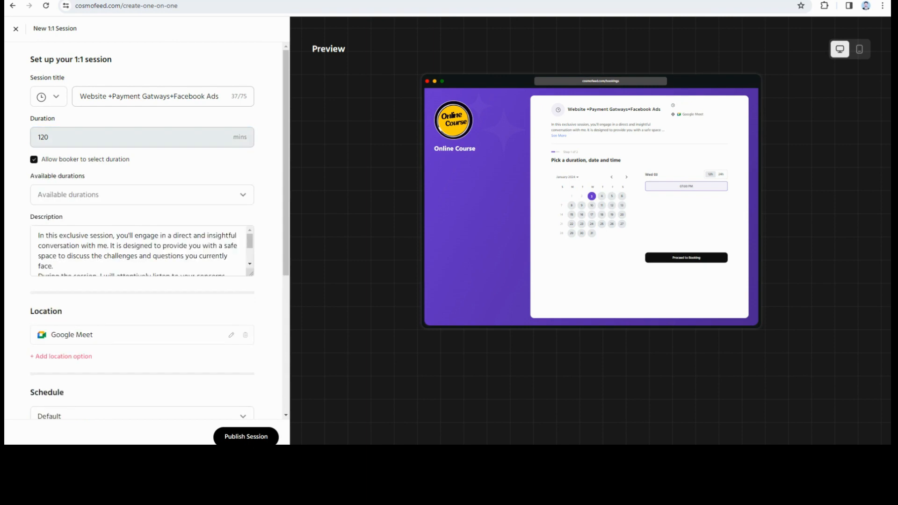
left_click(140, 195)
scroll(140, 262, "down", 3)
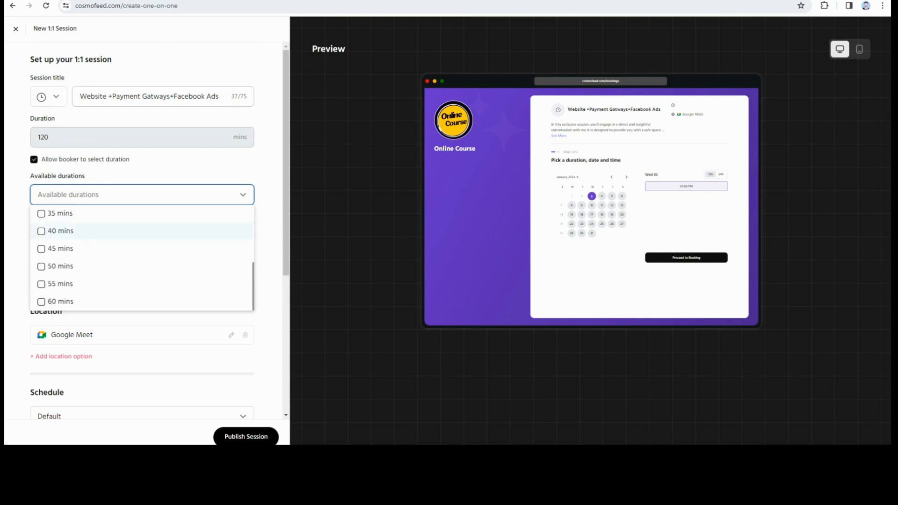
left_click(42, 302)
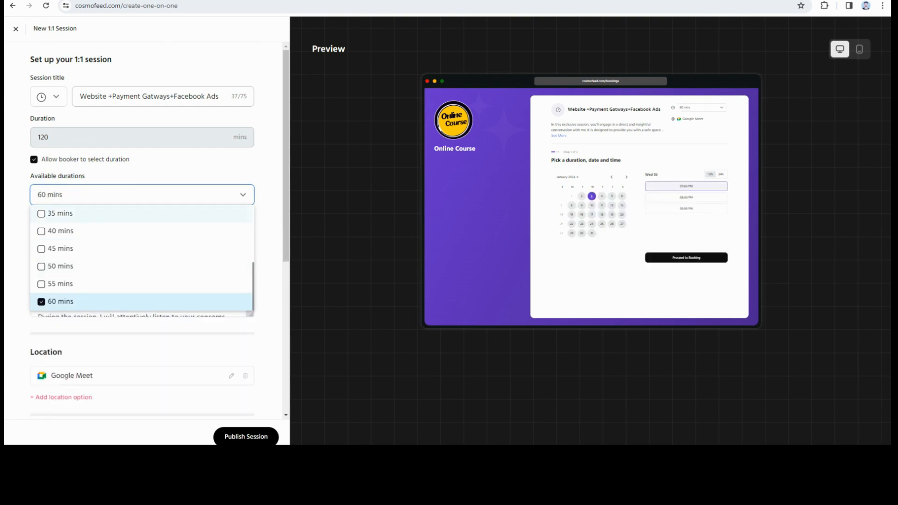
left_click(141, 194)
Set the session's fixed price to ₹2500 with a discounted price of ₹1999 and publish the session.
scroll(140, 234, "down", 6)
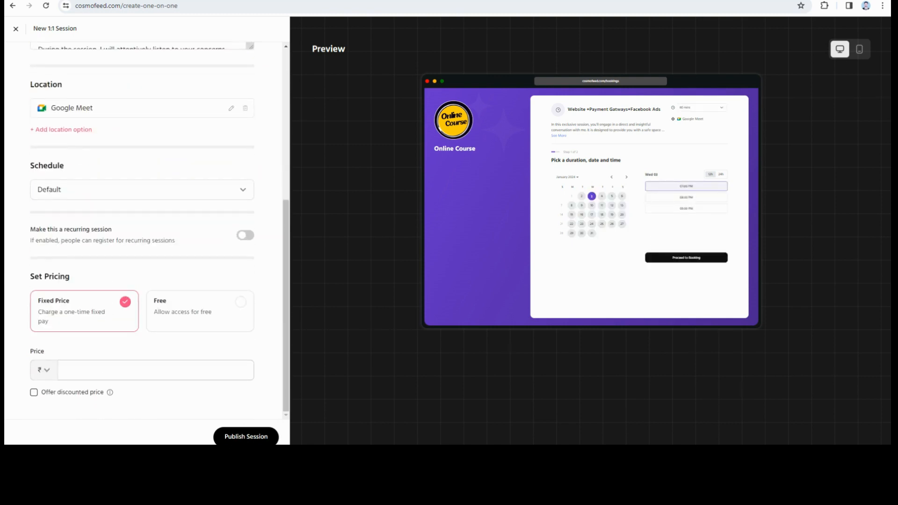
left_click(142, 189)
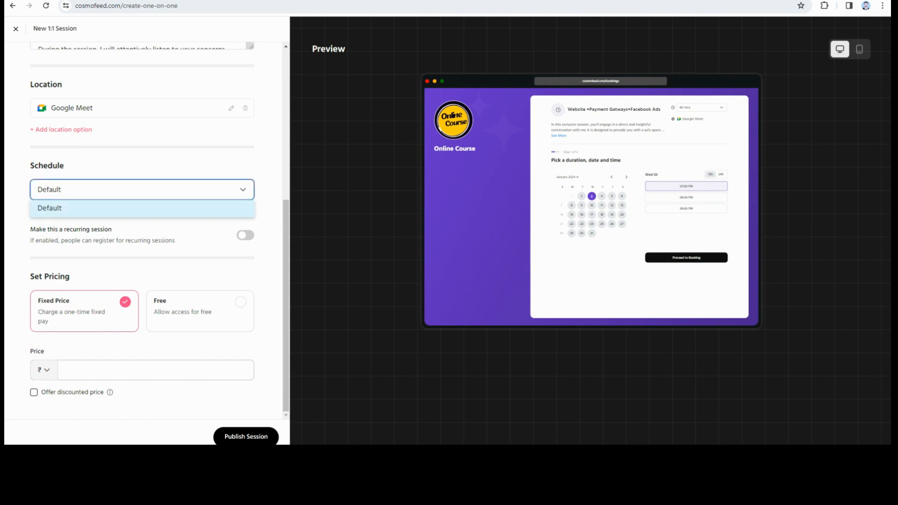
left_click(164, 165)
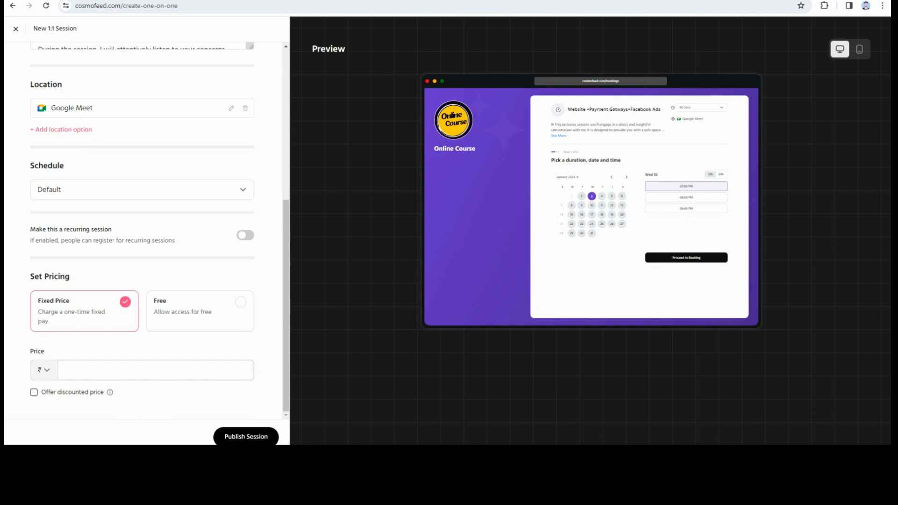
left_click(76, 370)
type("250")
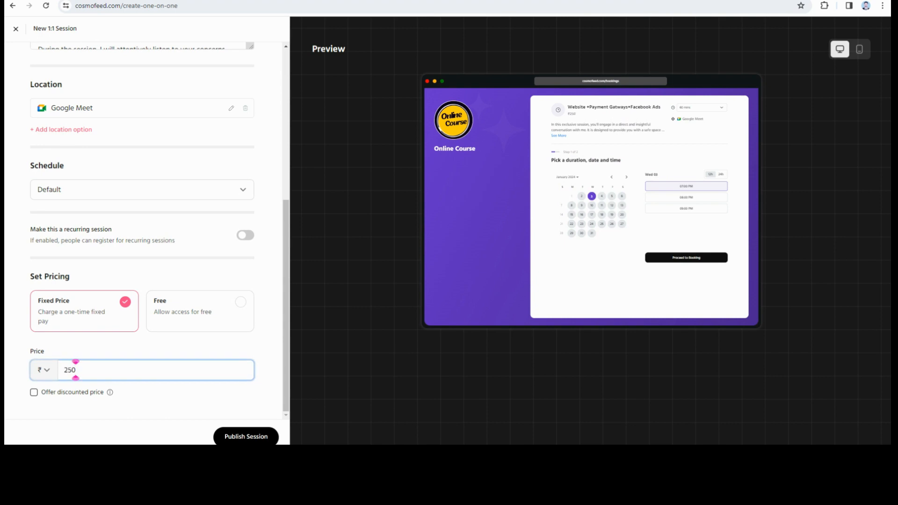
type("0")
left_click(33, 392)
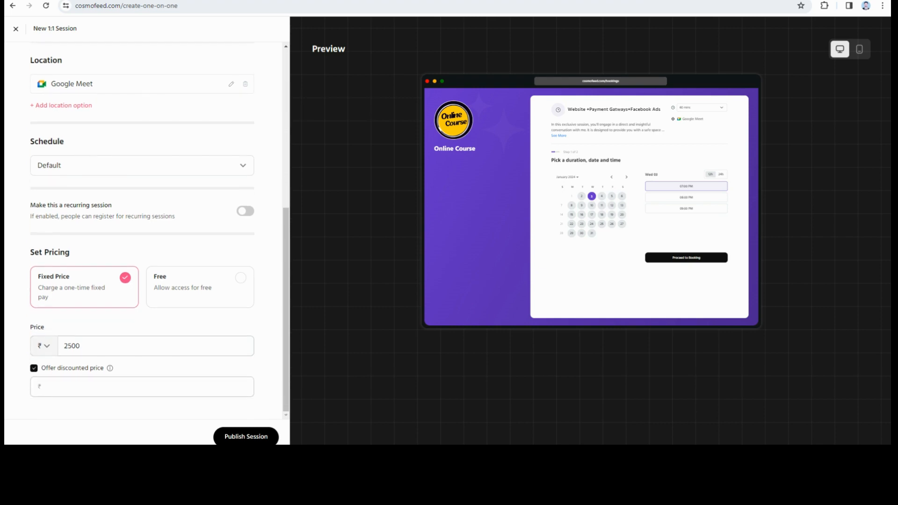
type("1999")
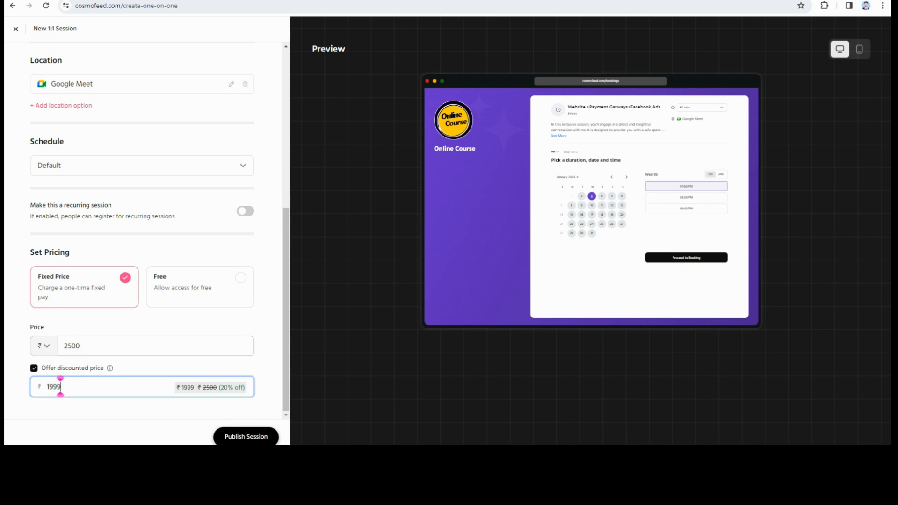
scroll(159, 230, "up", 7)
scroll(159, 231, "down", 7)
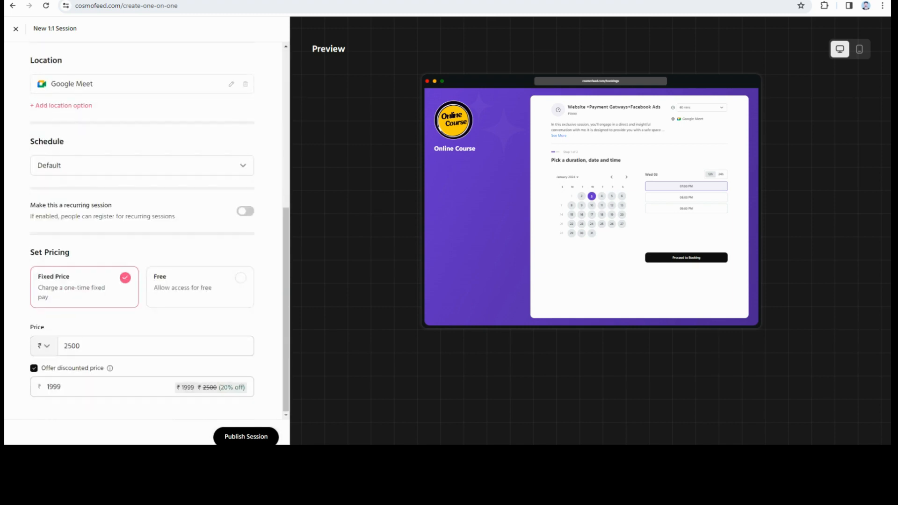
left_click(246, 437)
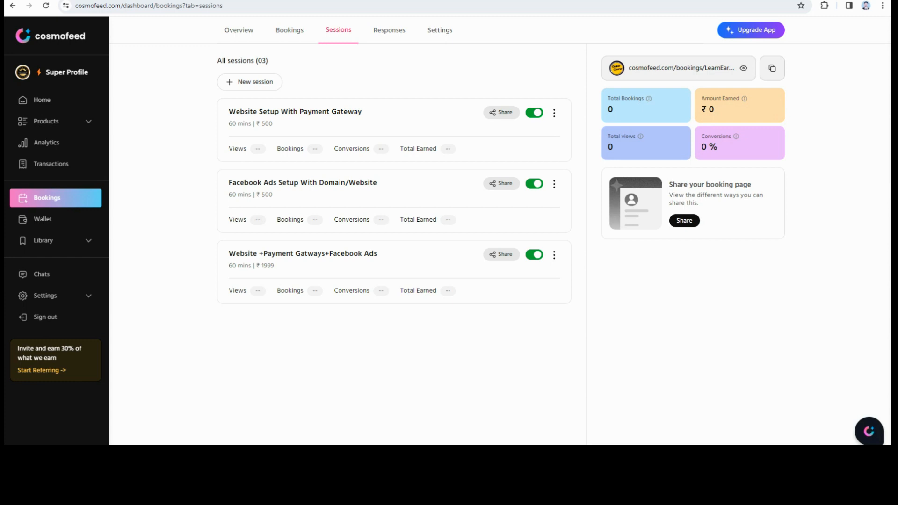
Review the bookings overview, the bookings list and the published sessions, and copy the booking page link.
left_click(238, 30)
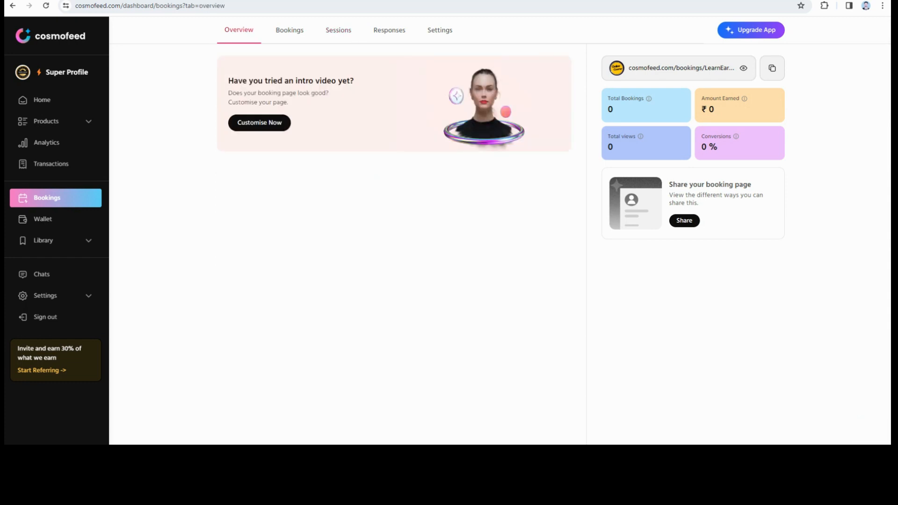
left_click(290, 30)
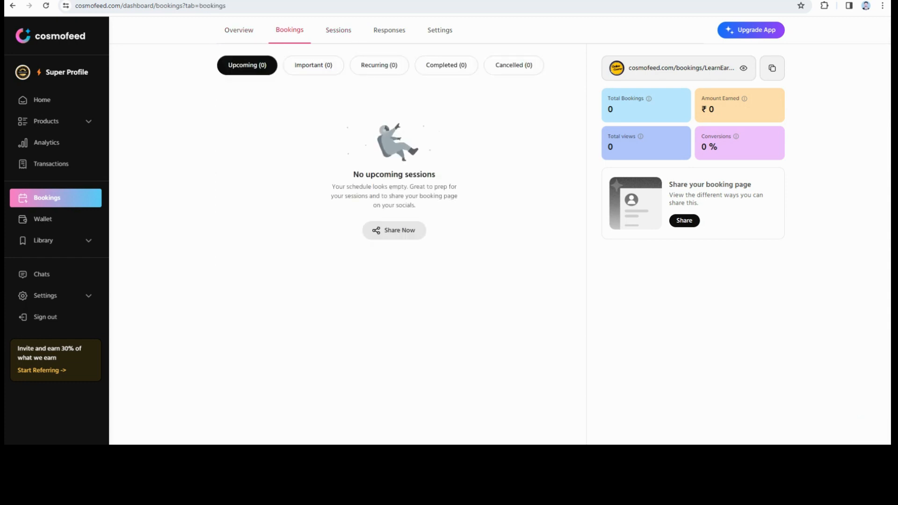
left_click(338, 30)
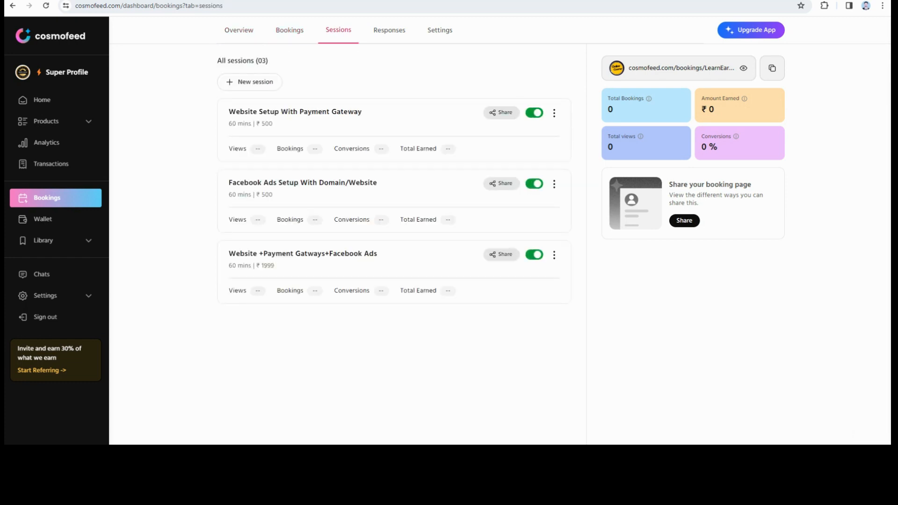
left_click(289, 30)
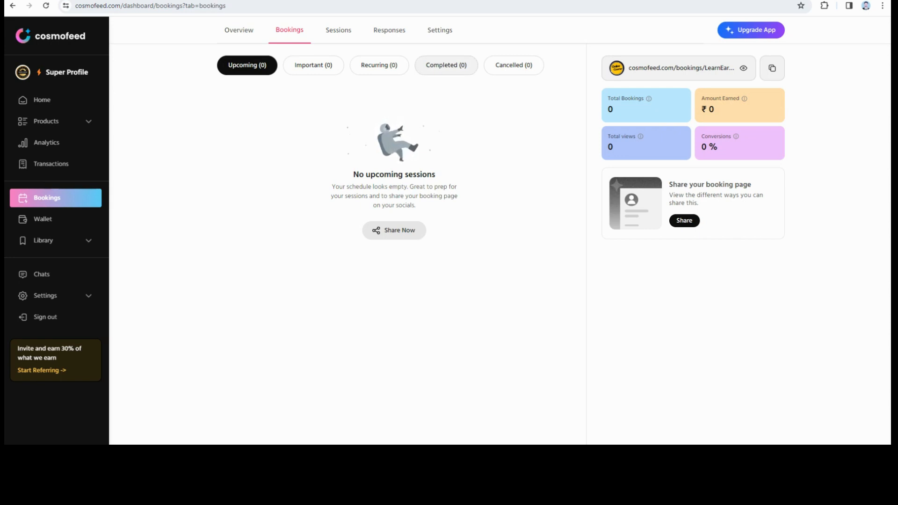
left_click(772, 69)
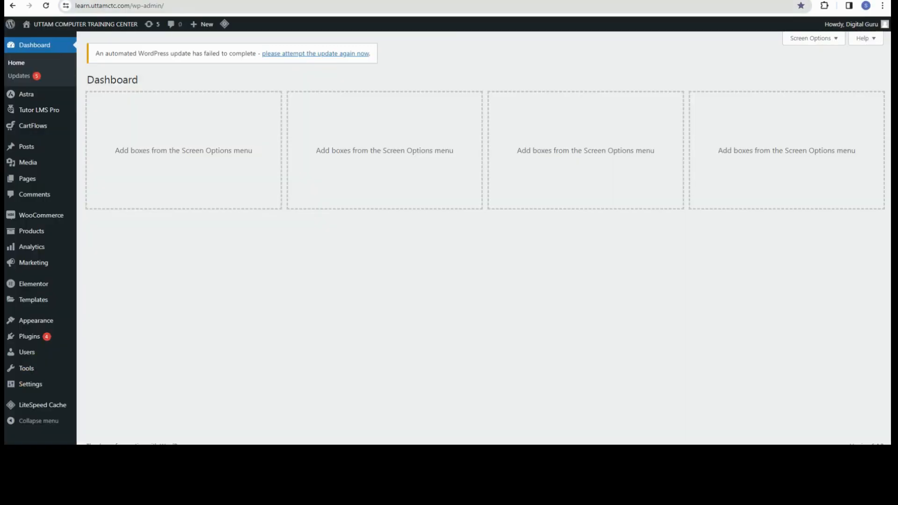
Switch to the website's WordPress admin and open the Home page for editing with Elementor.
mouse_move(27, 147)
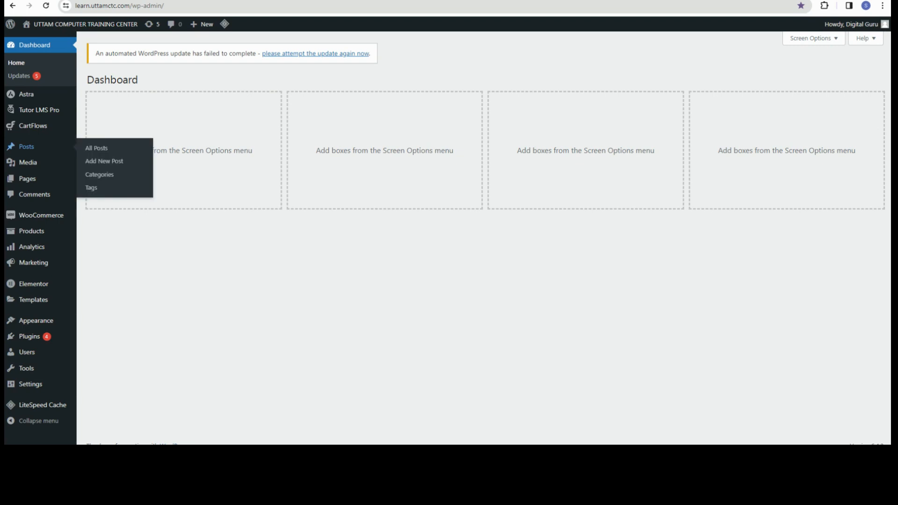
left_click(96, 148)
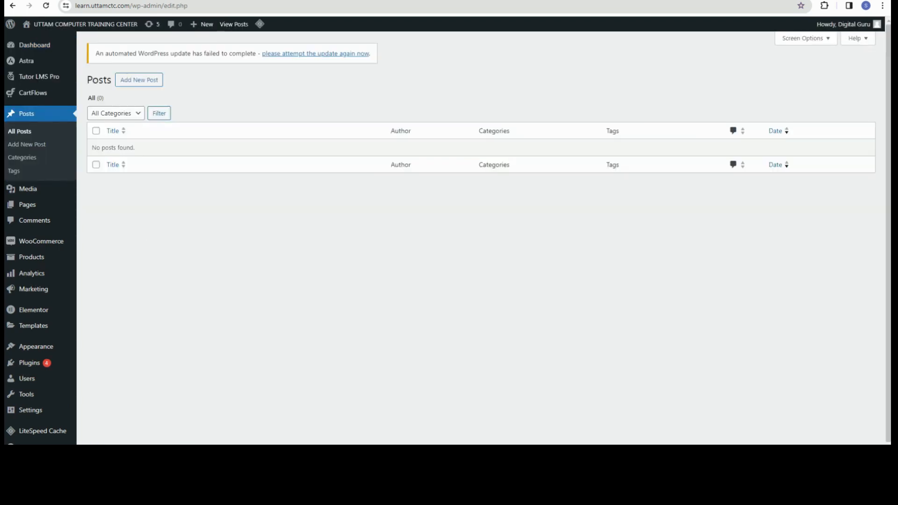
mouse_move(28, 205)
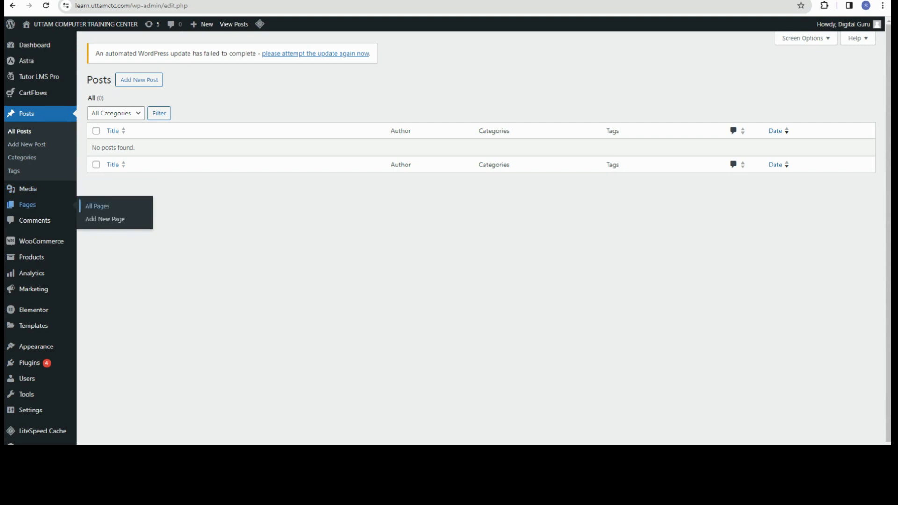
left_click(98, 206)
scroll(127, 236, "down", 3)
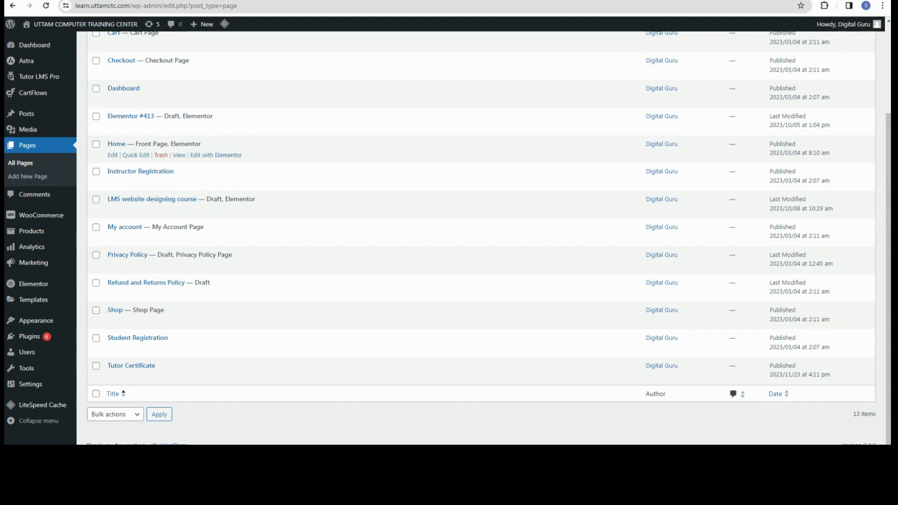
left_click(215, 155)
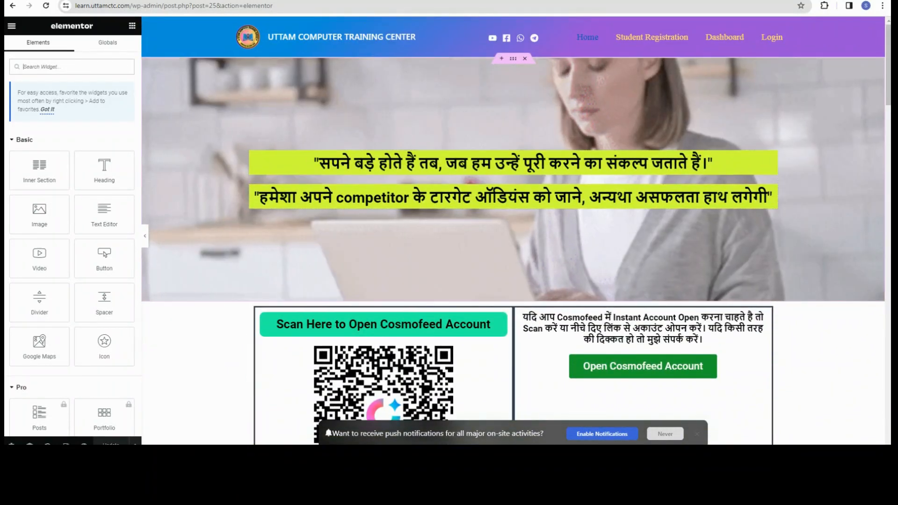
Add a Button widget above the "Scan Here to Open Cosmofeed Account" section and enlarge its text through the typography size.
scroll(383, 229, "down", 4)
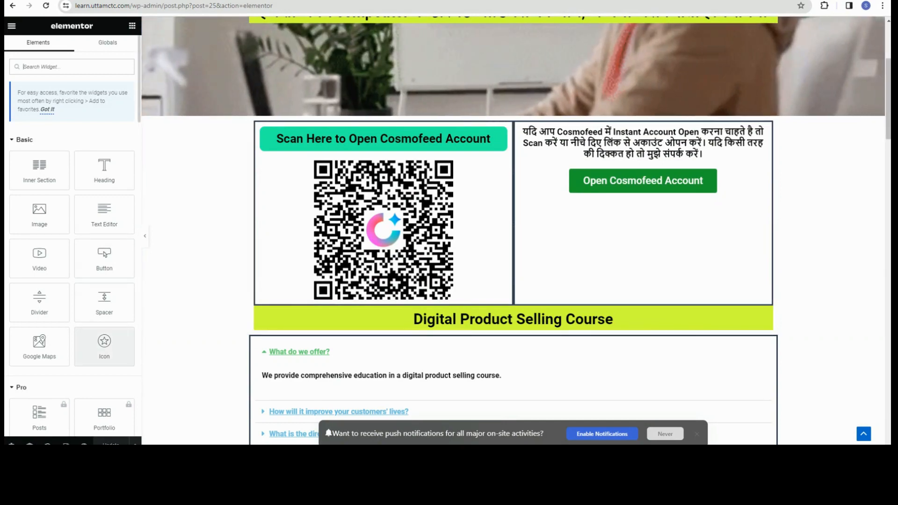
left_click_drag(104, 257, 515, 117)
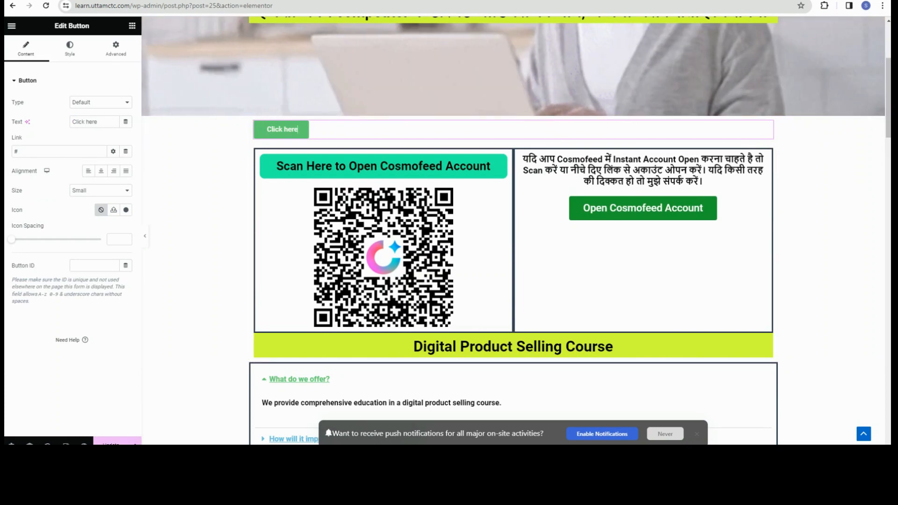
left_click(70, 49)
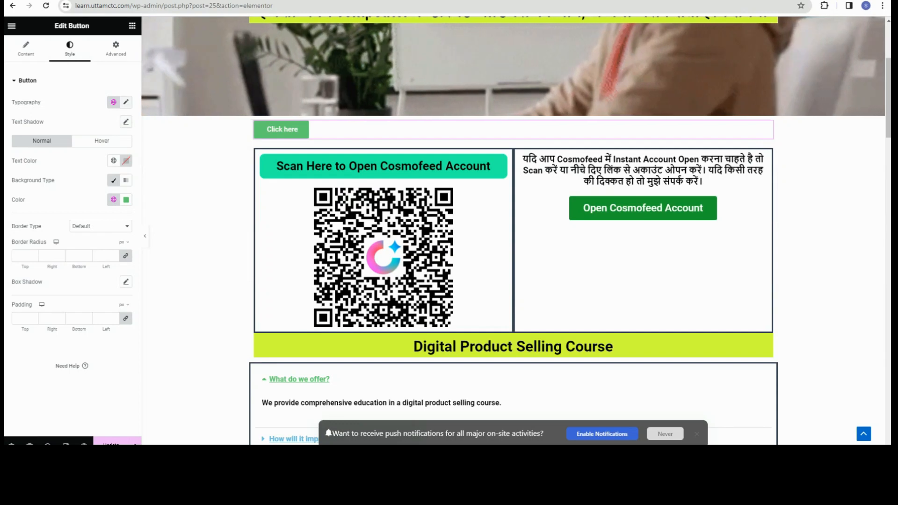
left_click(126, 102)
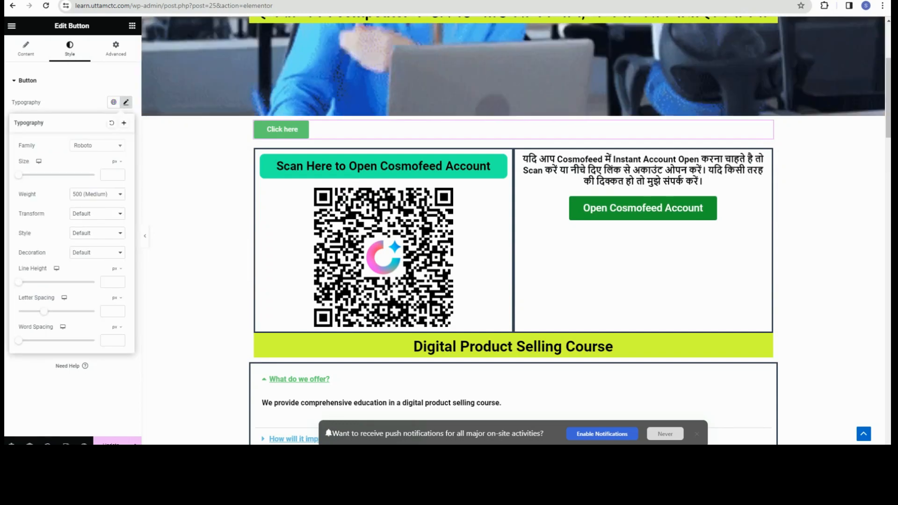
left_click_drag(19, 175, 34, 175)
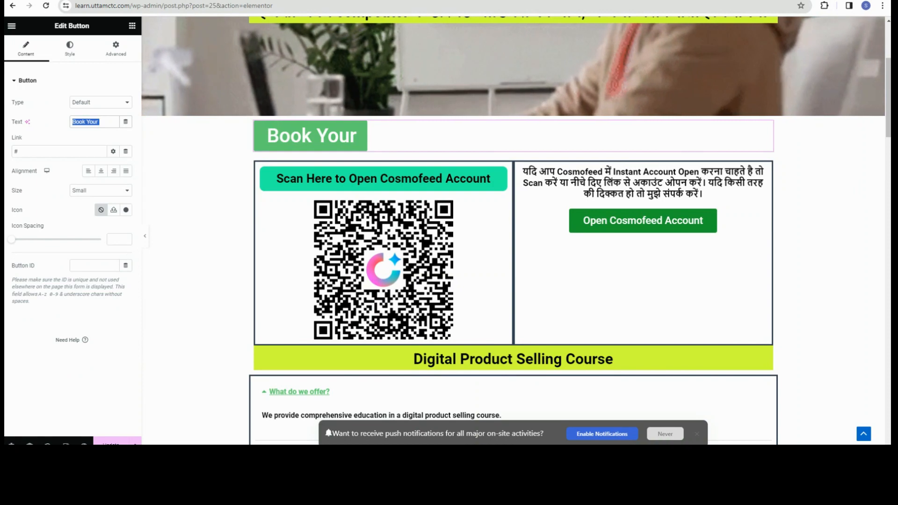
Change the new button's text to "Book Your Appointment" and align the button to the center.
key("BackSpace")
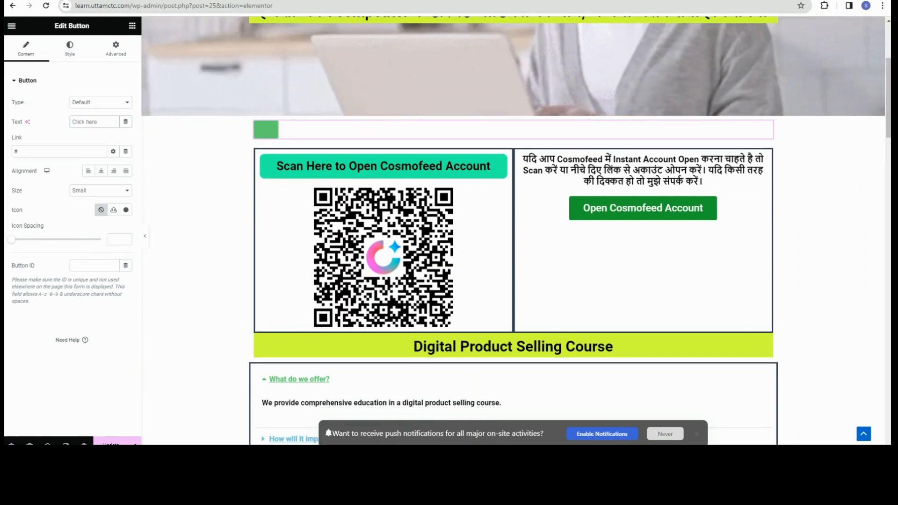
key("Down")
key("Down")
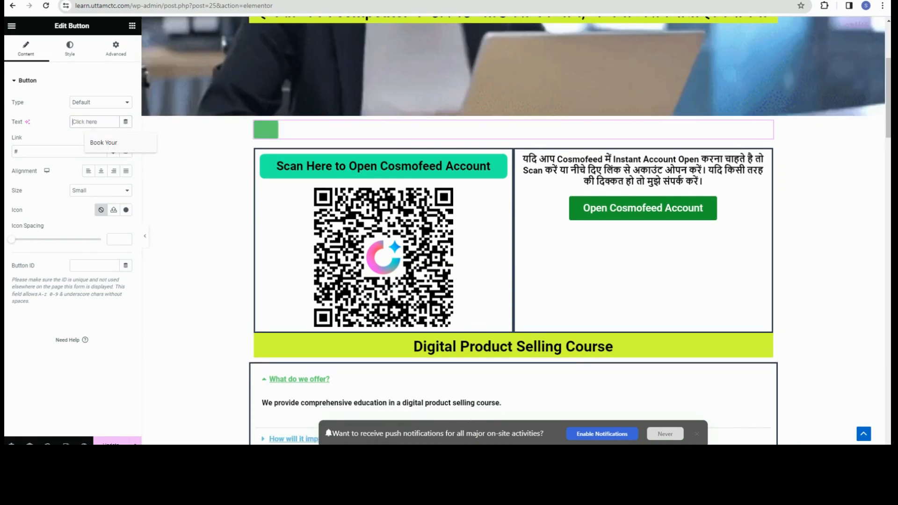
type("Book")
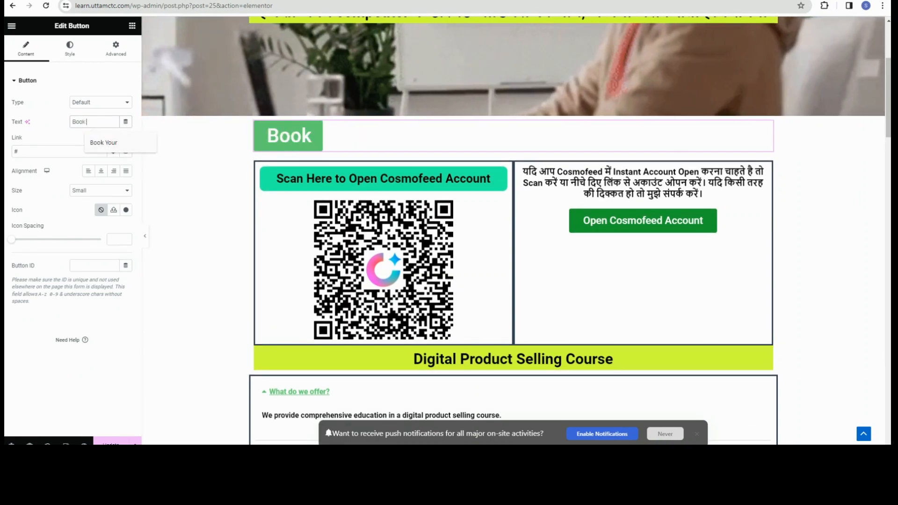
type(" Your App")
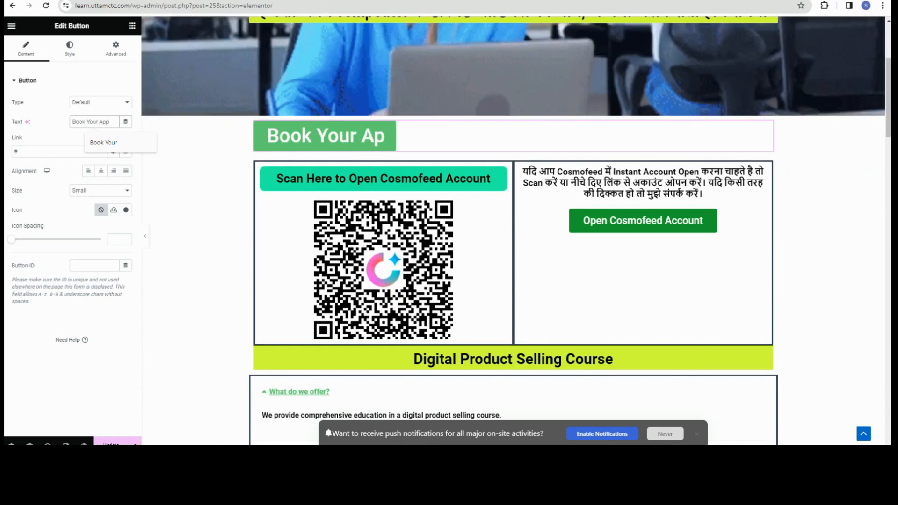
type("ointment")
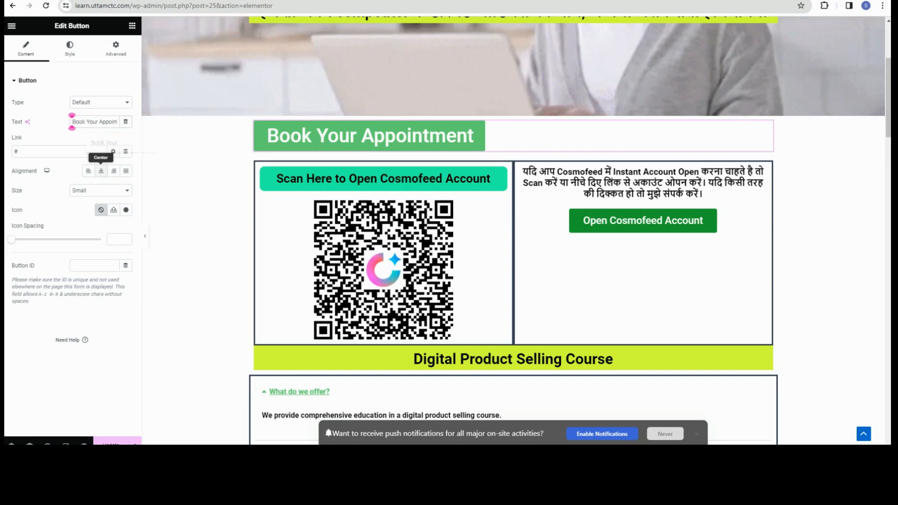
left_click(101, 171)
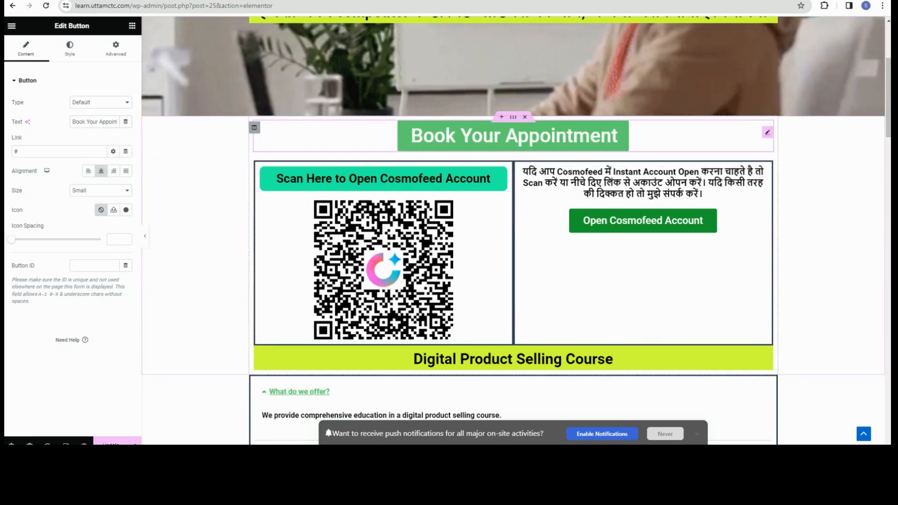
Replace the "Book Your Appointment" button's placeholder link with the copied Cosmofeed booking page URL.
left_click(18, 151)
key("BackSpace")
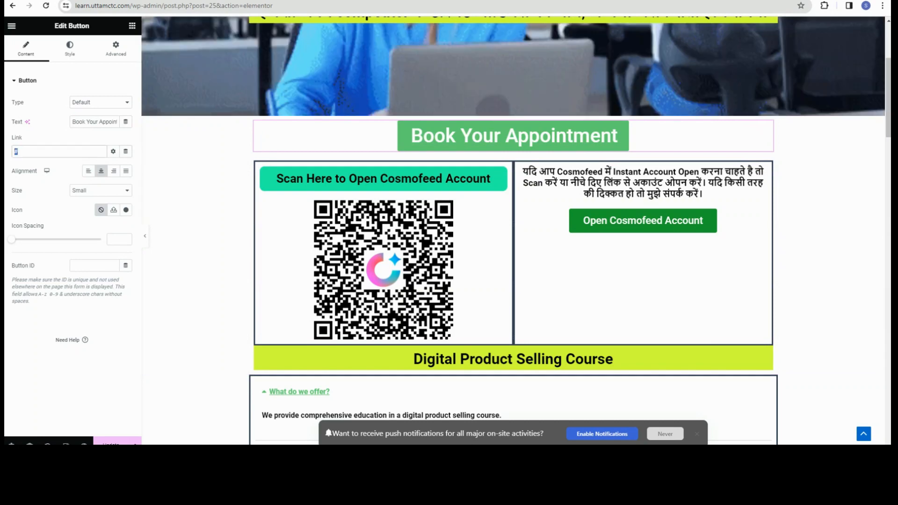
key("ctrl+v")
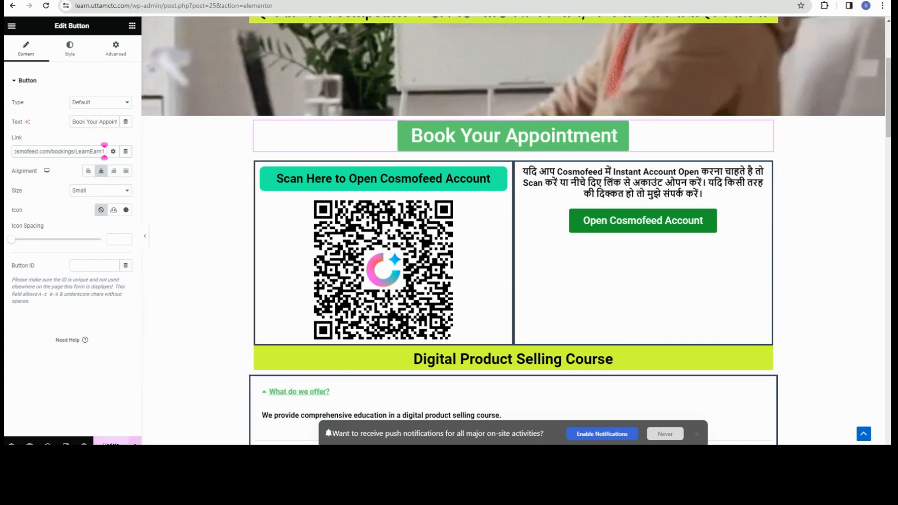
Update the Home page, load learn.uttamctc.com in a new tab and follow the live "Book Your Appointment" button.
left_click(111, 443)
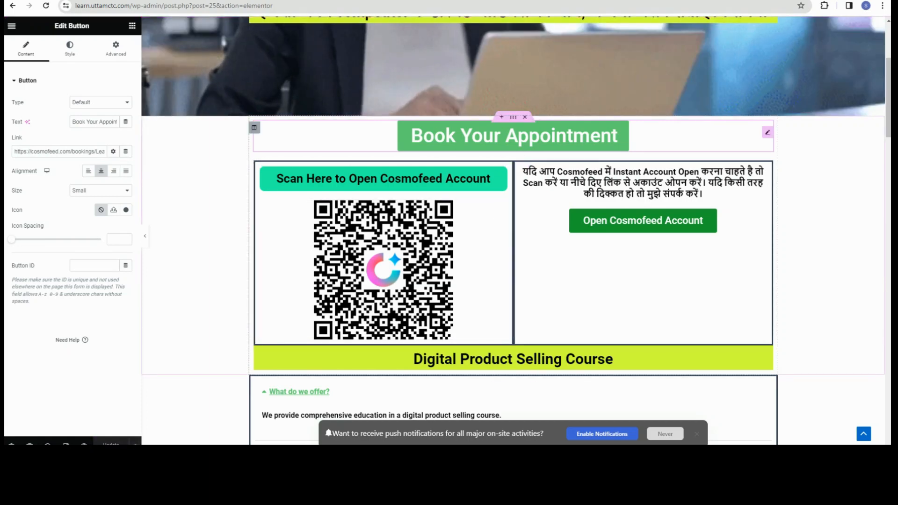
key("ctrl+t")
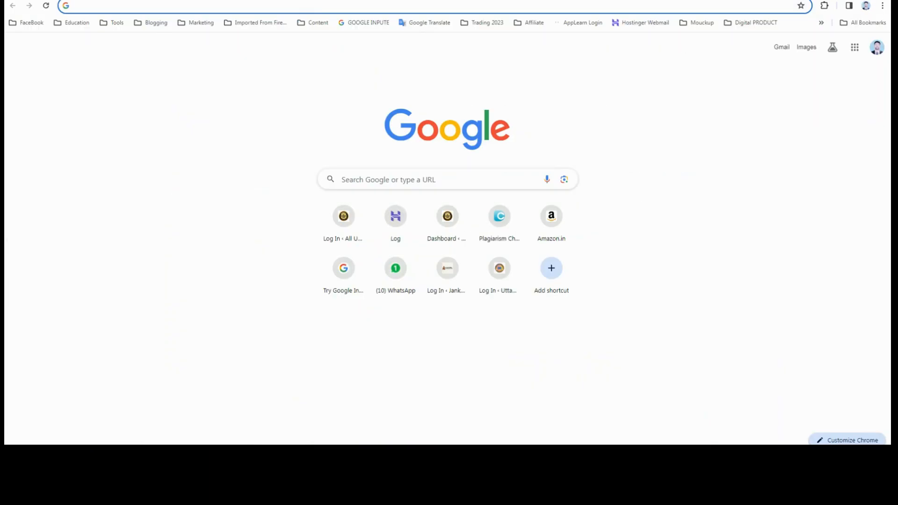
type("lear")
key("Return")
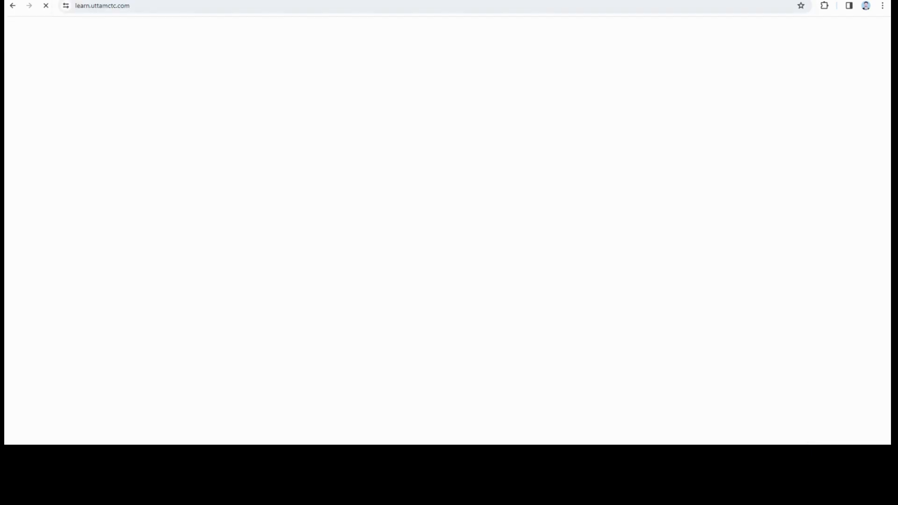
scroll(448, 230, "down", 2)
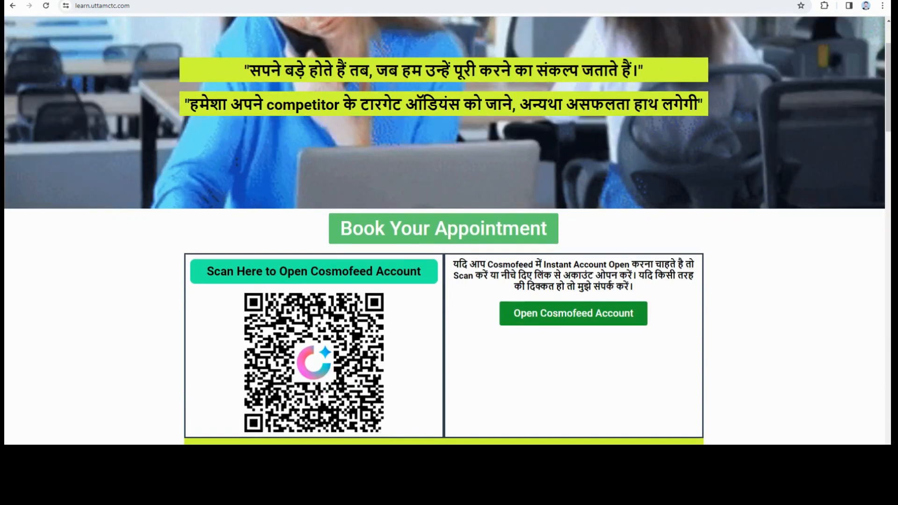
left_click(443, 229)
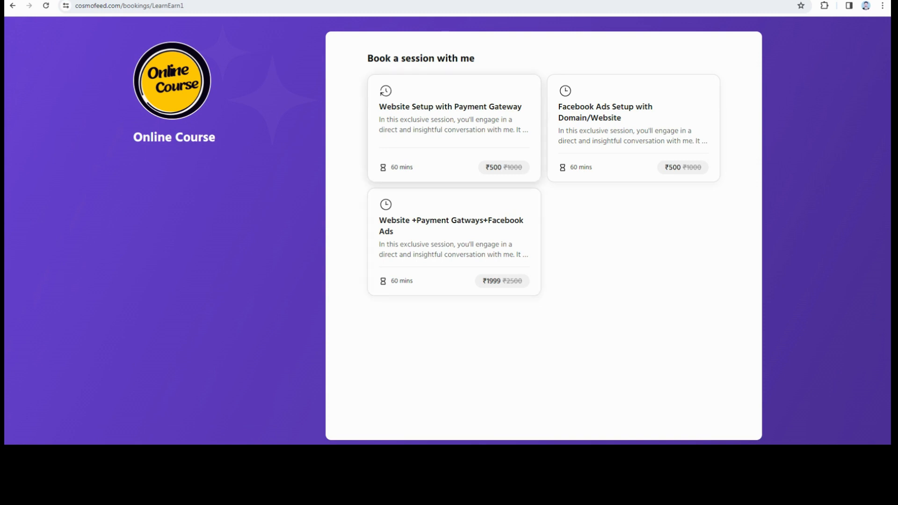
Open the "Website Setup with Payment Gateway" session and choose the 09:00 PM slot on Wednesday, 3 January 2024.
left_click(453, 129)
left_click(351, 52)
left_click(454, 128)
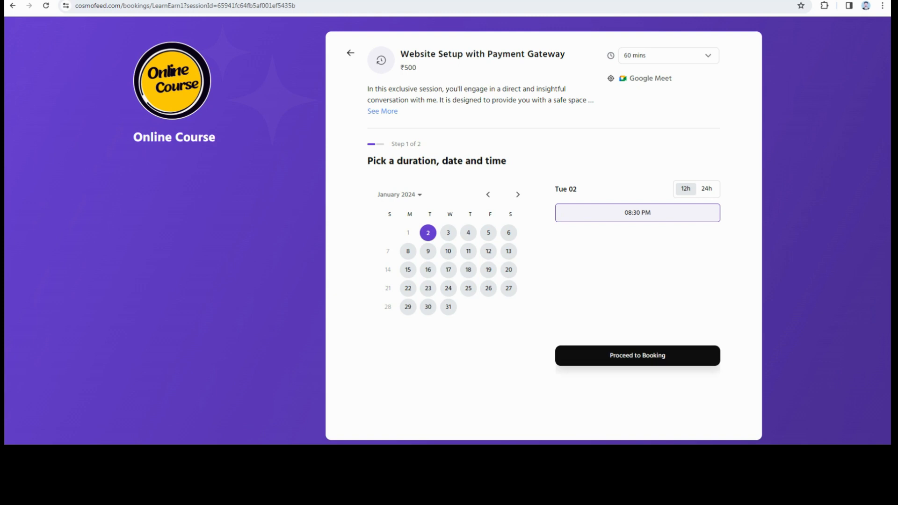
left_click(448, 232)
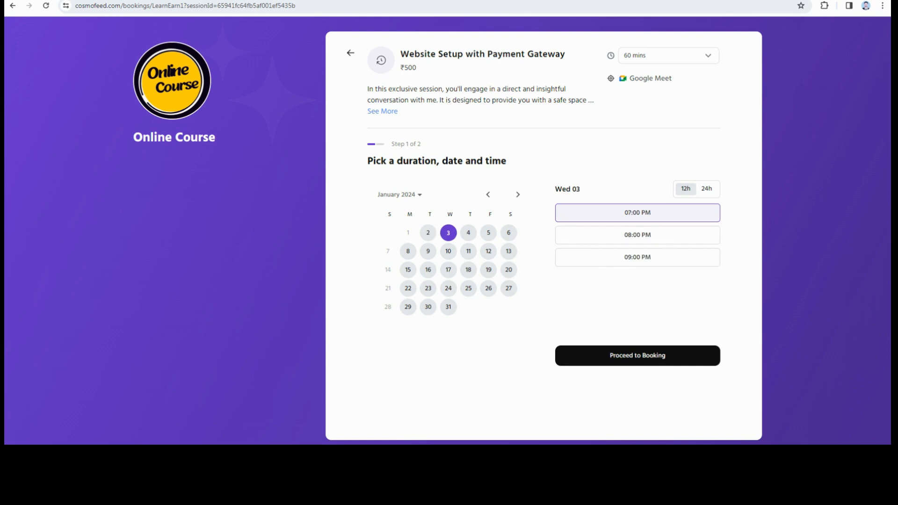
left_click(637, 235)
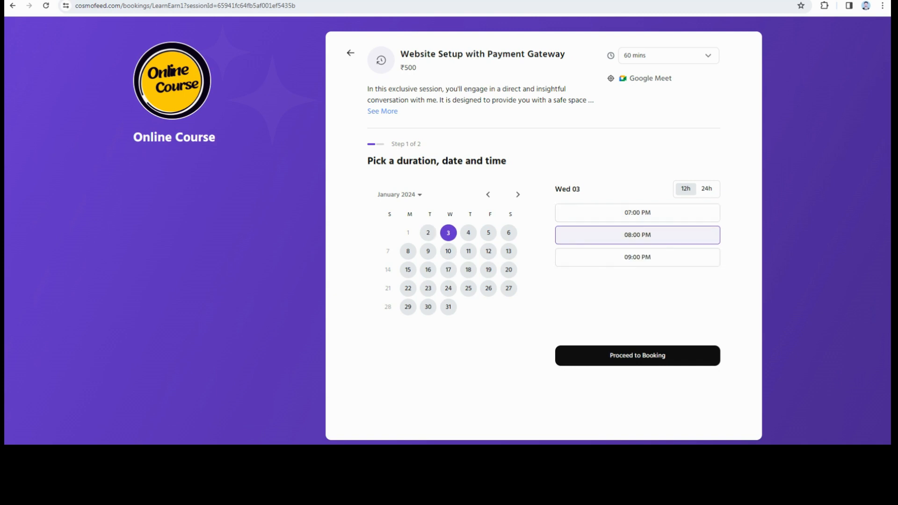
left_click(638, 257)
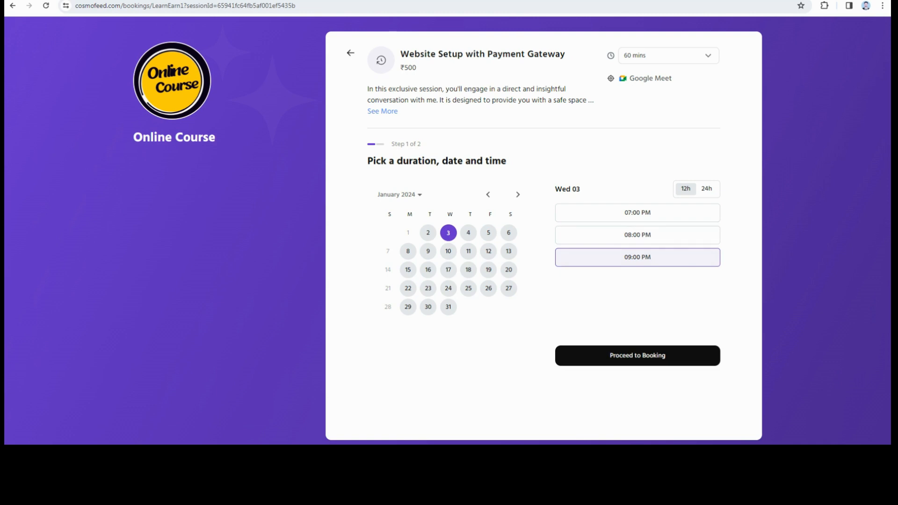
Proceed to the booking details form and go through its email and phone fields without filling them in.
left_click(638, 355)
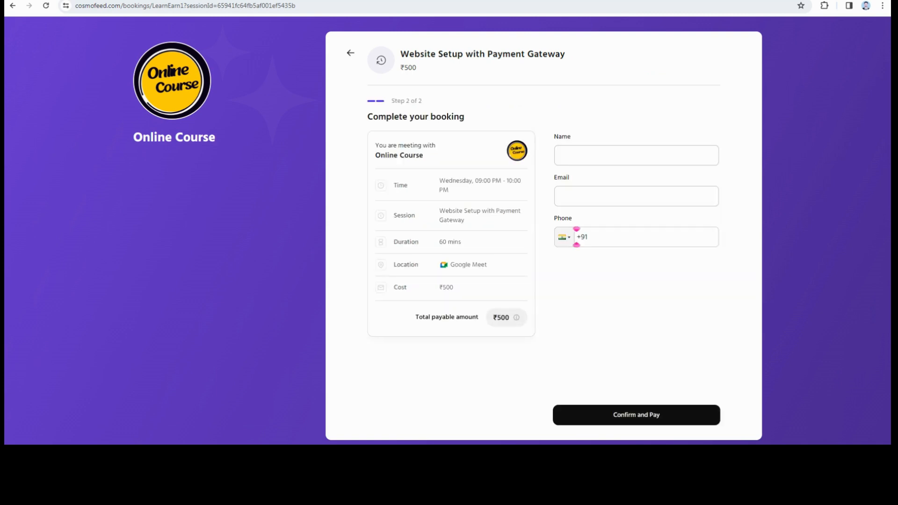
key("Tab")
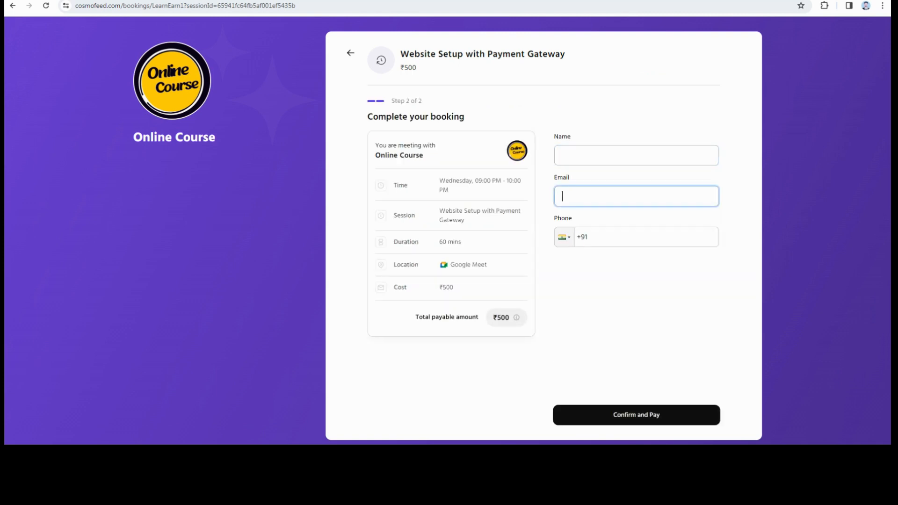
left_click(587, 237)
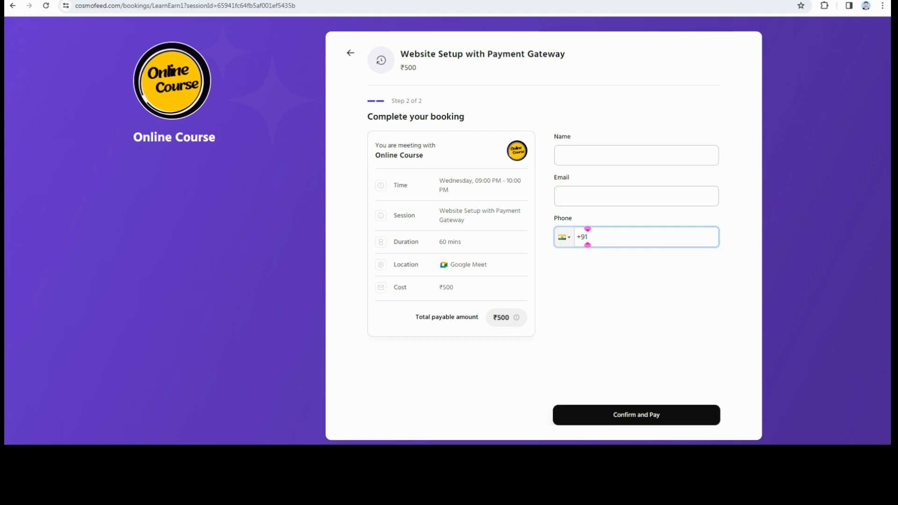